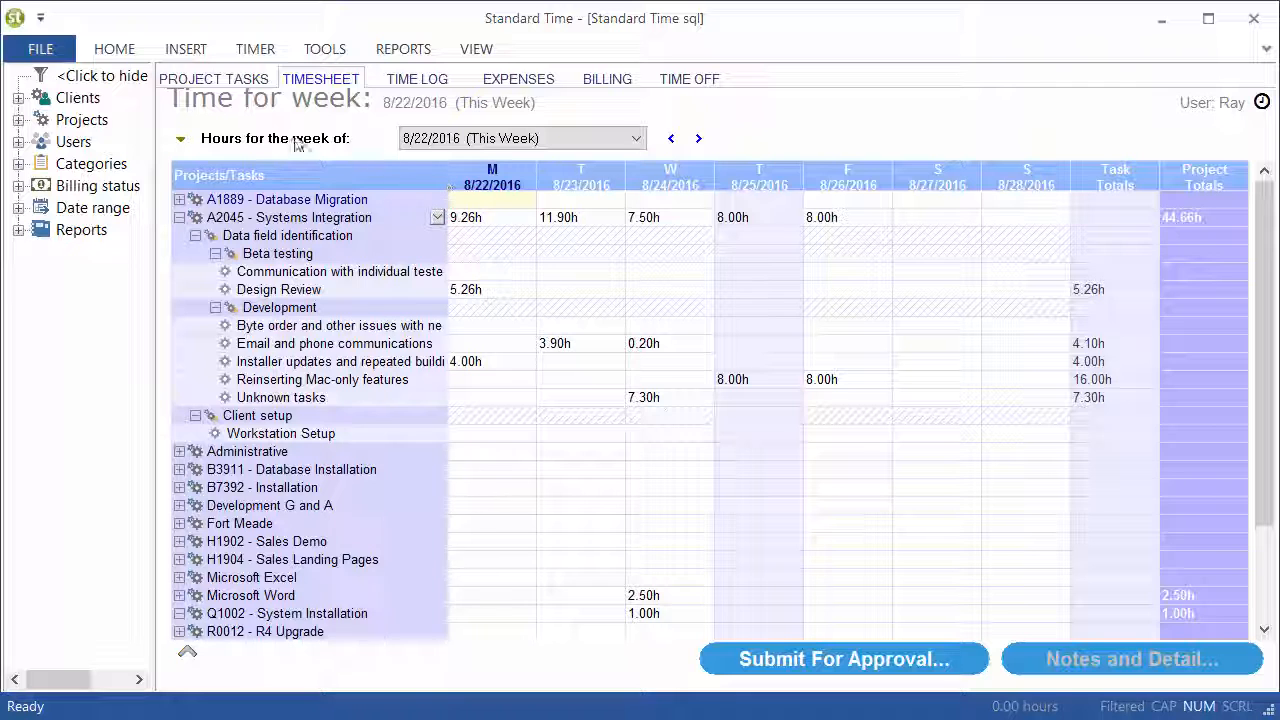
Expand the A2045 - Systems Integration project in the project tasks and compare its task list with the timesheet
left_click(223, 84)
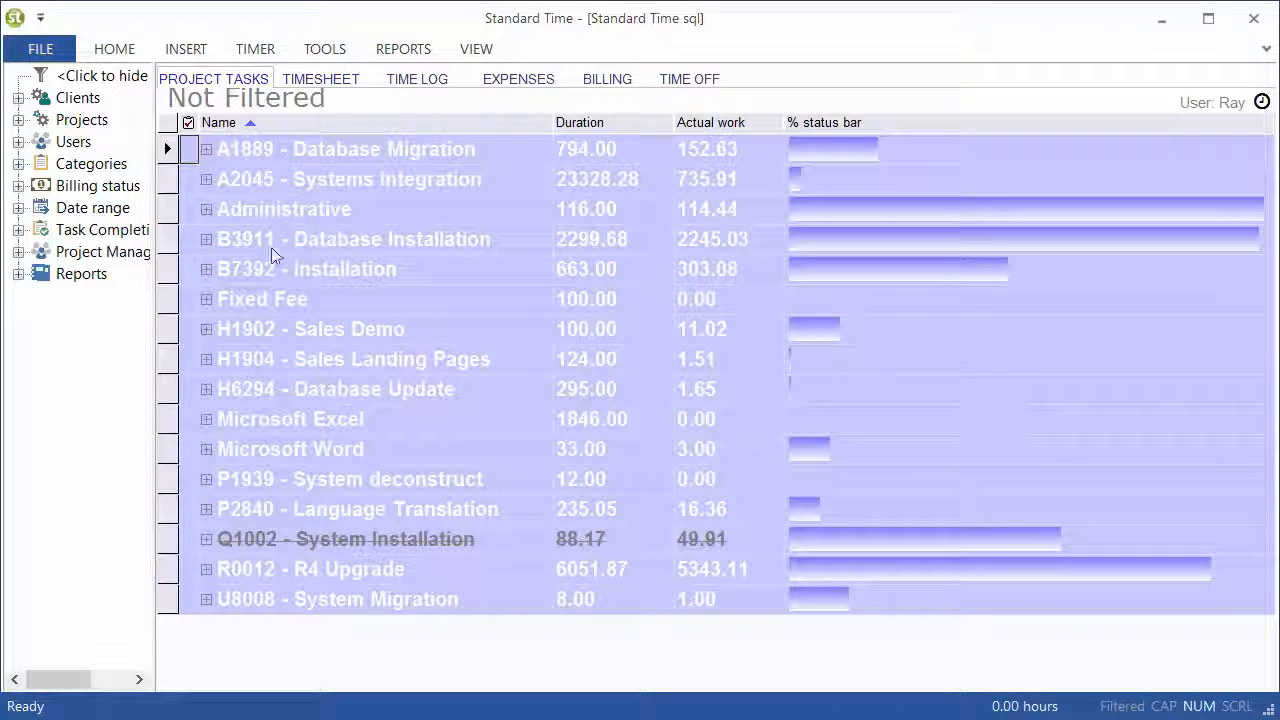
left_click(206, 180)
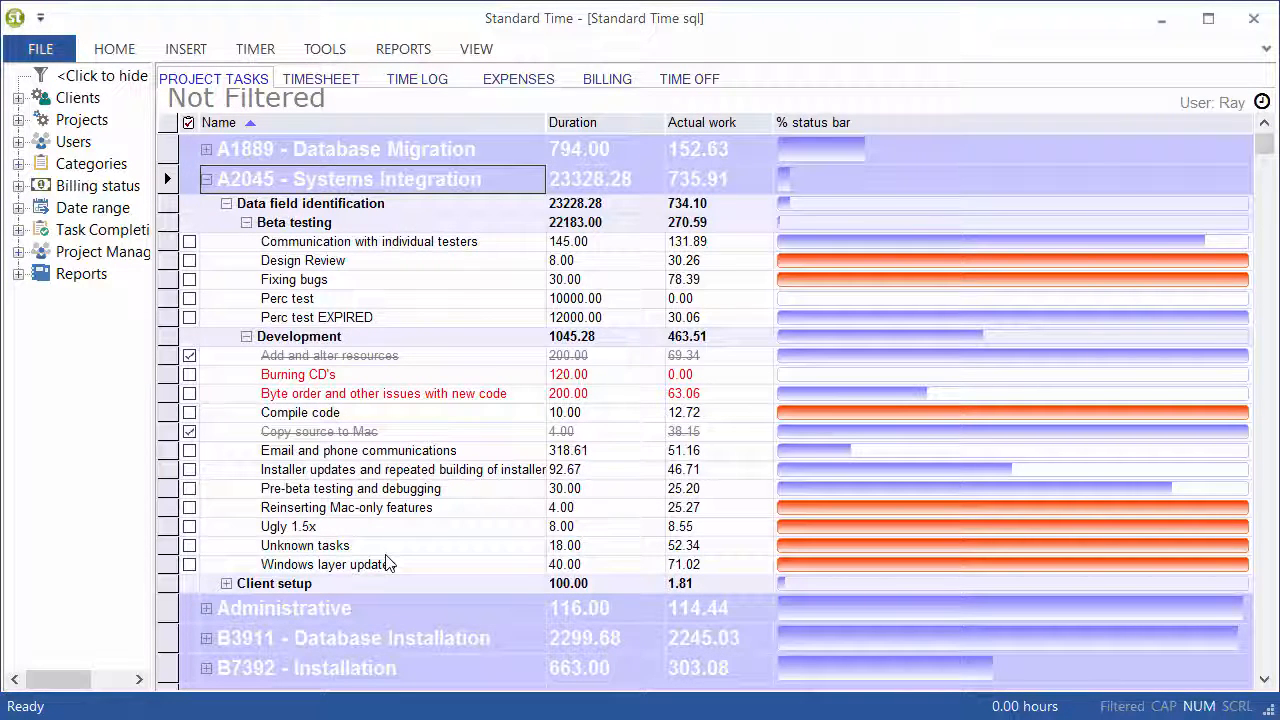
left_click(320, 79)
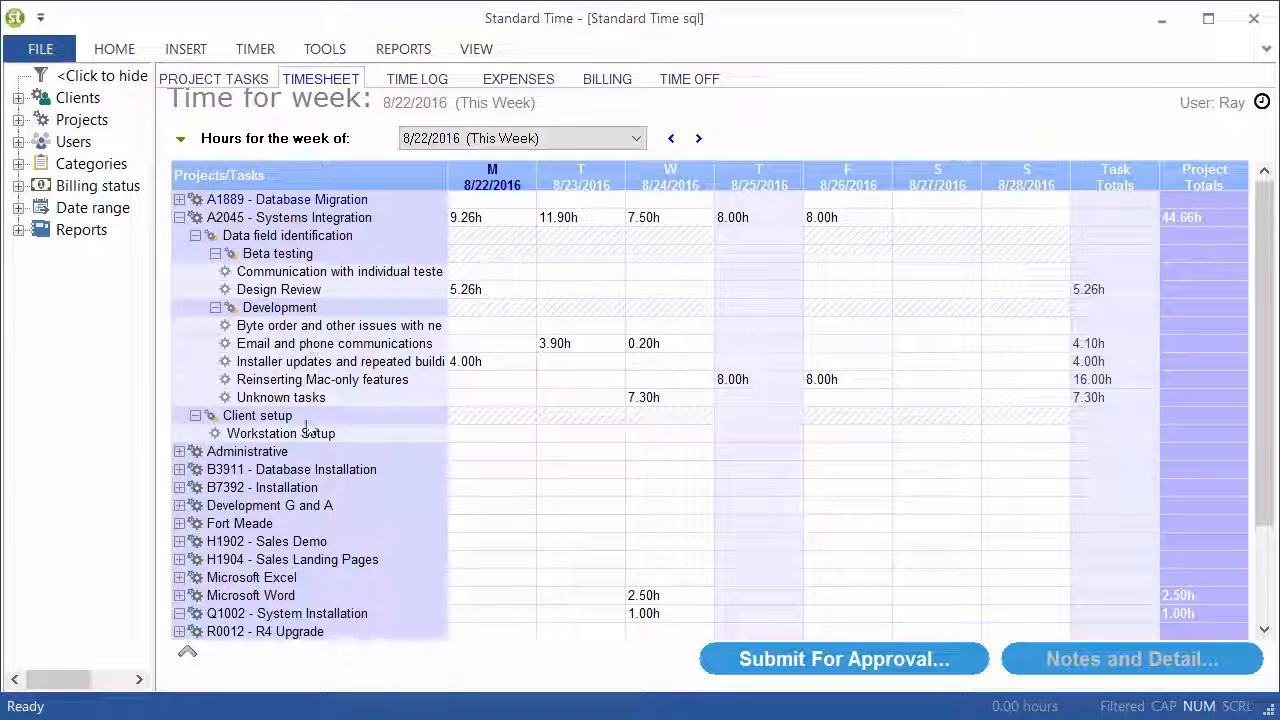
left_click(226, 80)
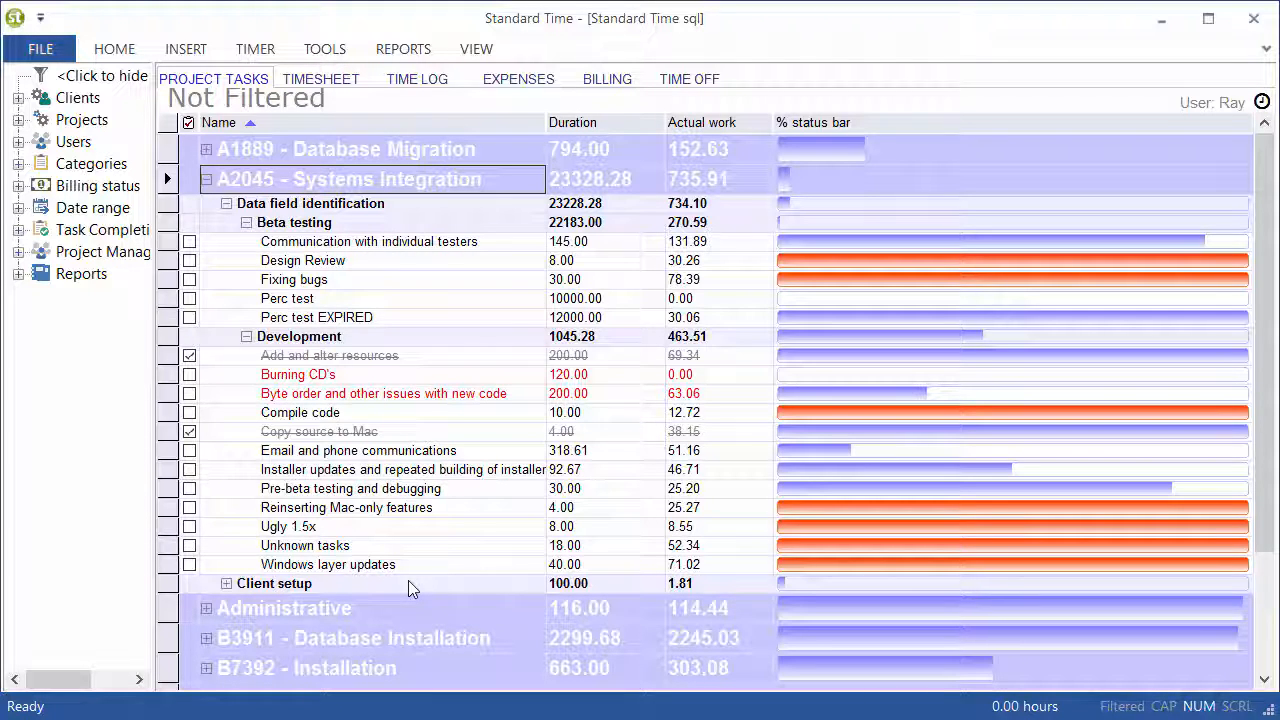
left_click(605, 182)
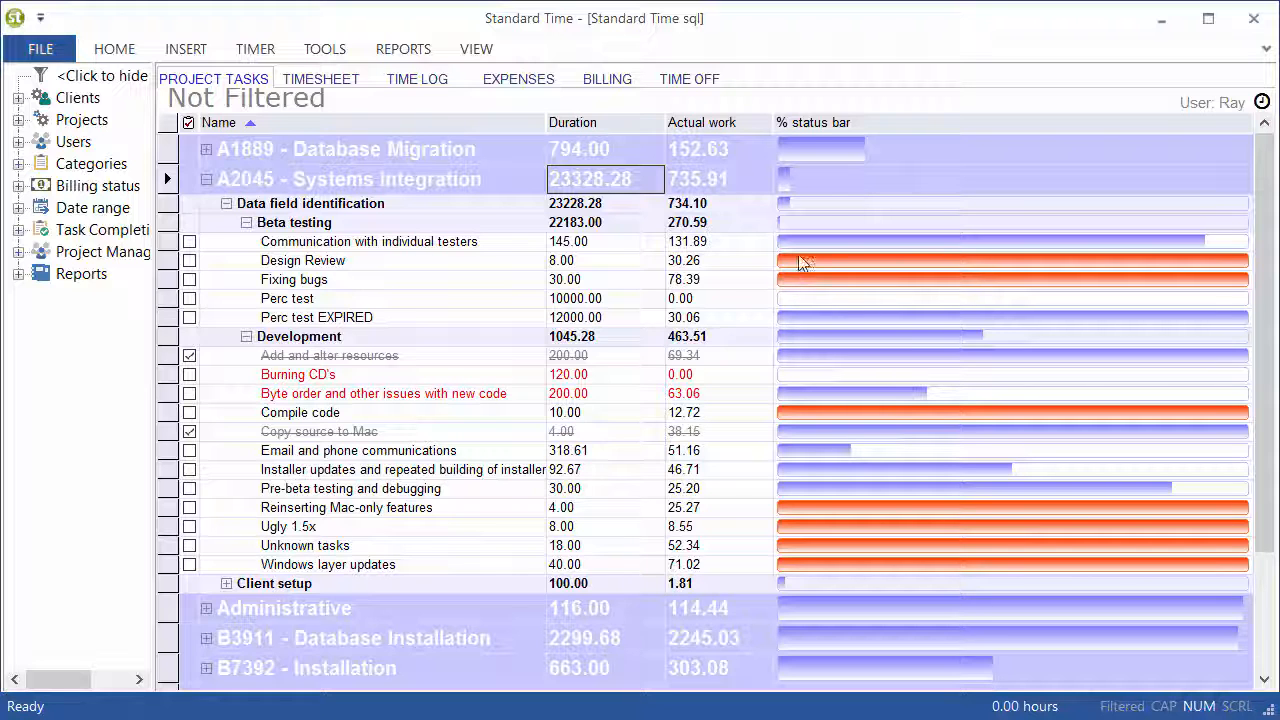
Hide the % status bar and Actual work columns in the project task list
right_click(789, 128)
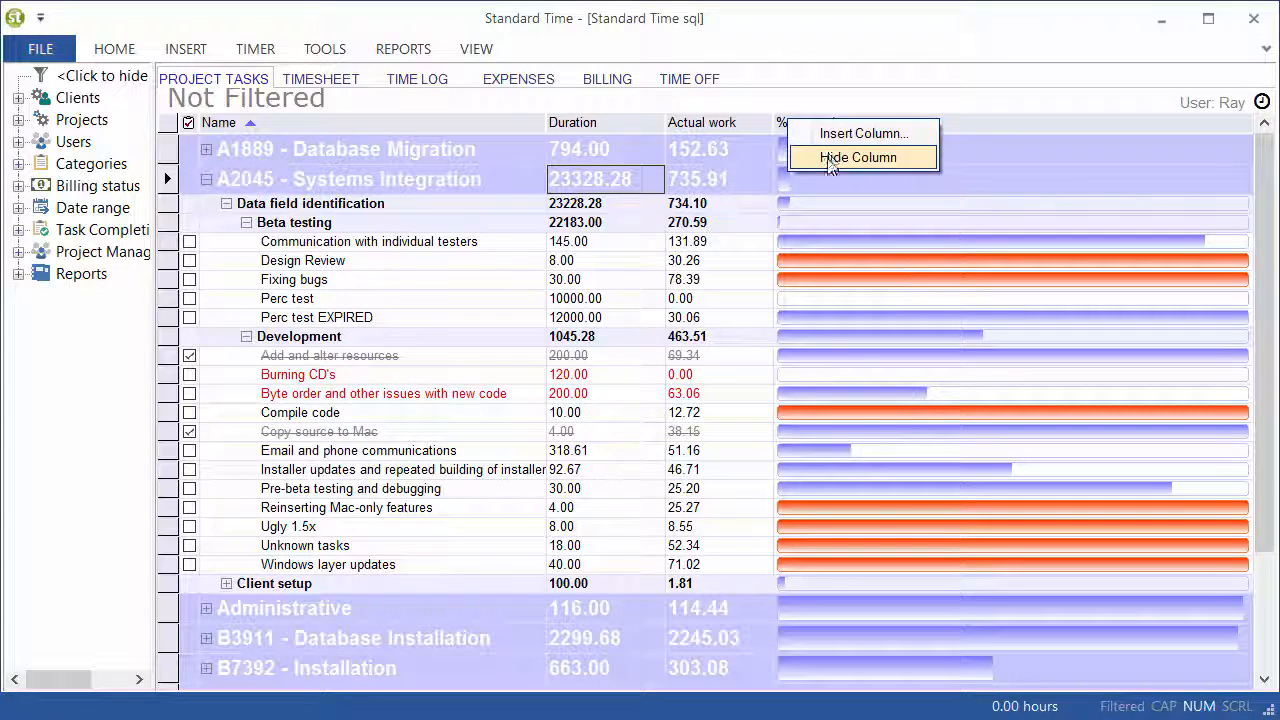
left_click(830, 157)
left_click(671, 438)
right_click(1095, 126)
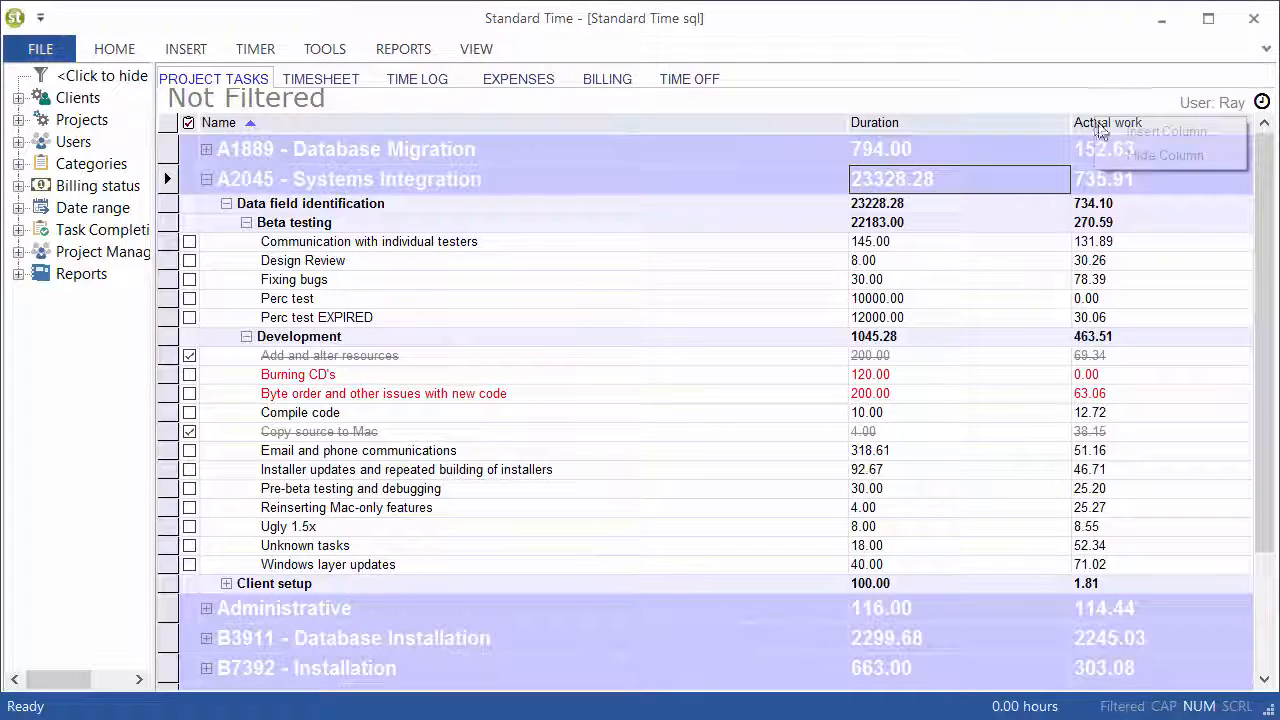
left_click(1135, 154)
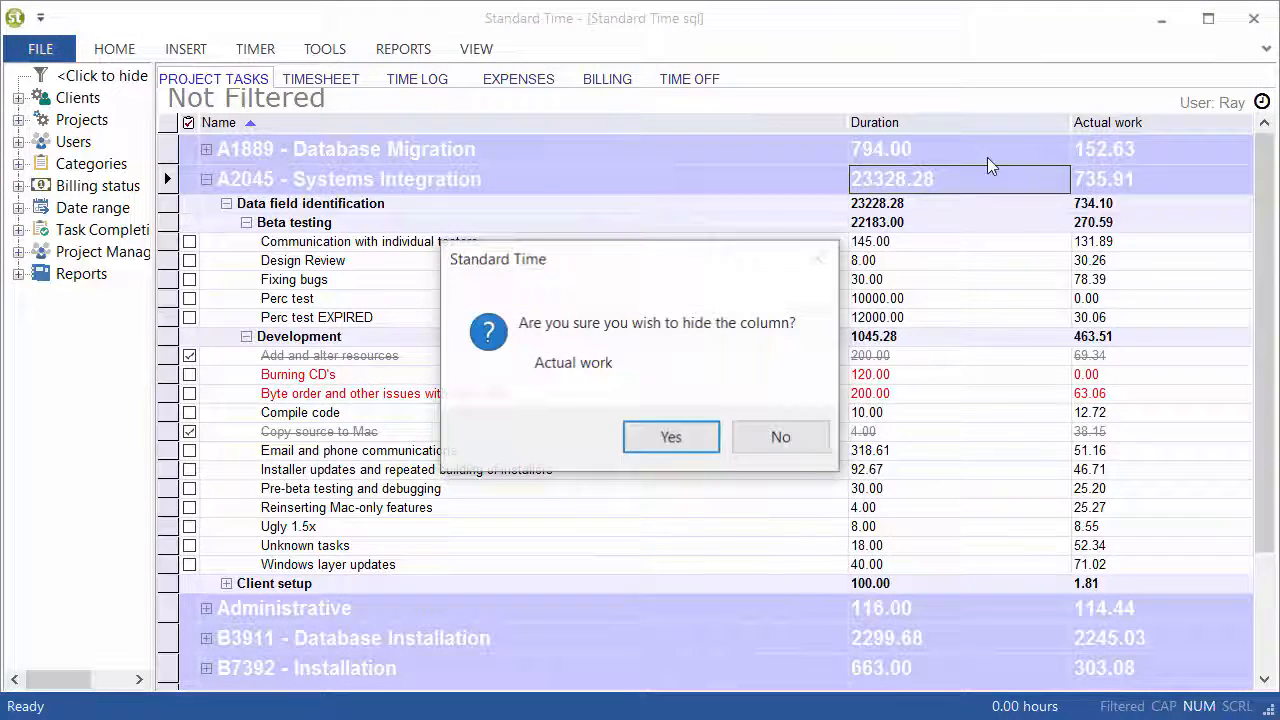
left_click(677, 437)
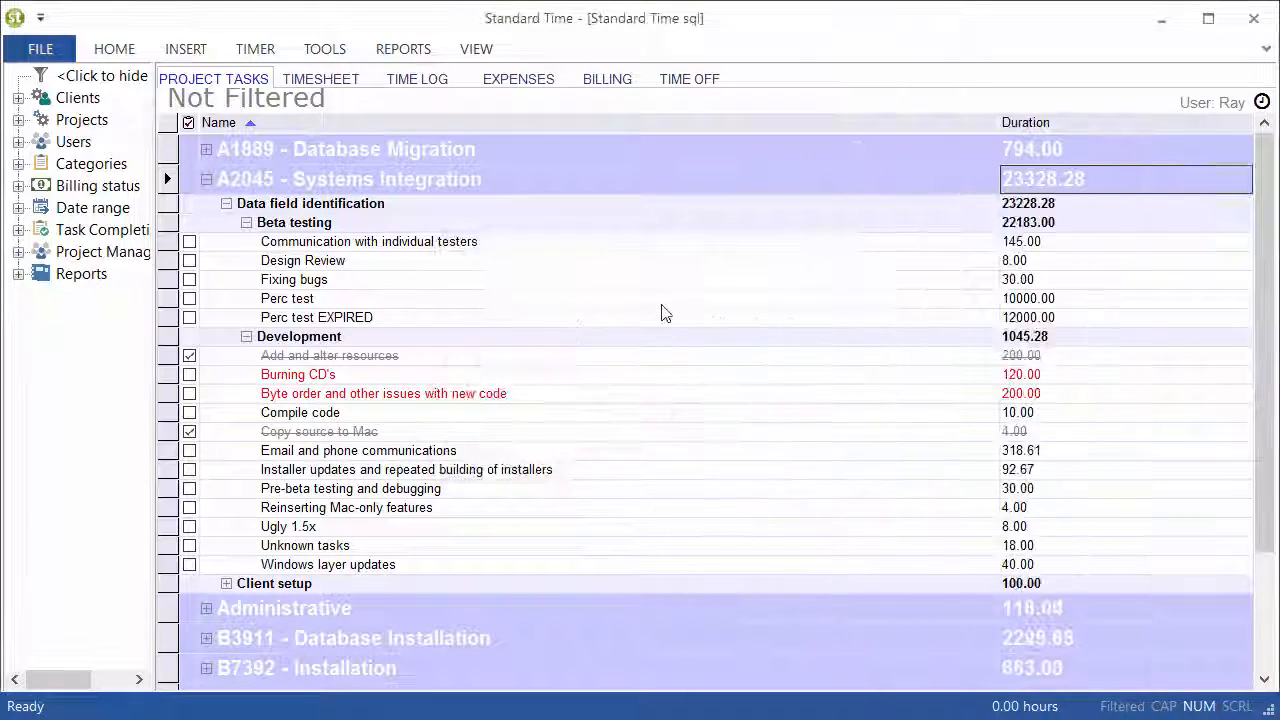
Add the Client rate and Cost Client columns to the columns shown in the project task list
right_click(1063, 131)
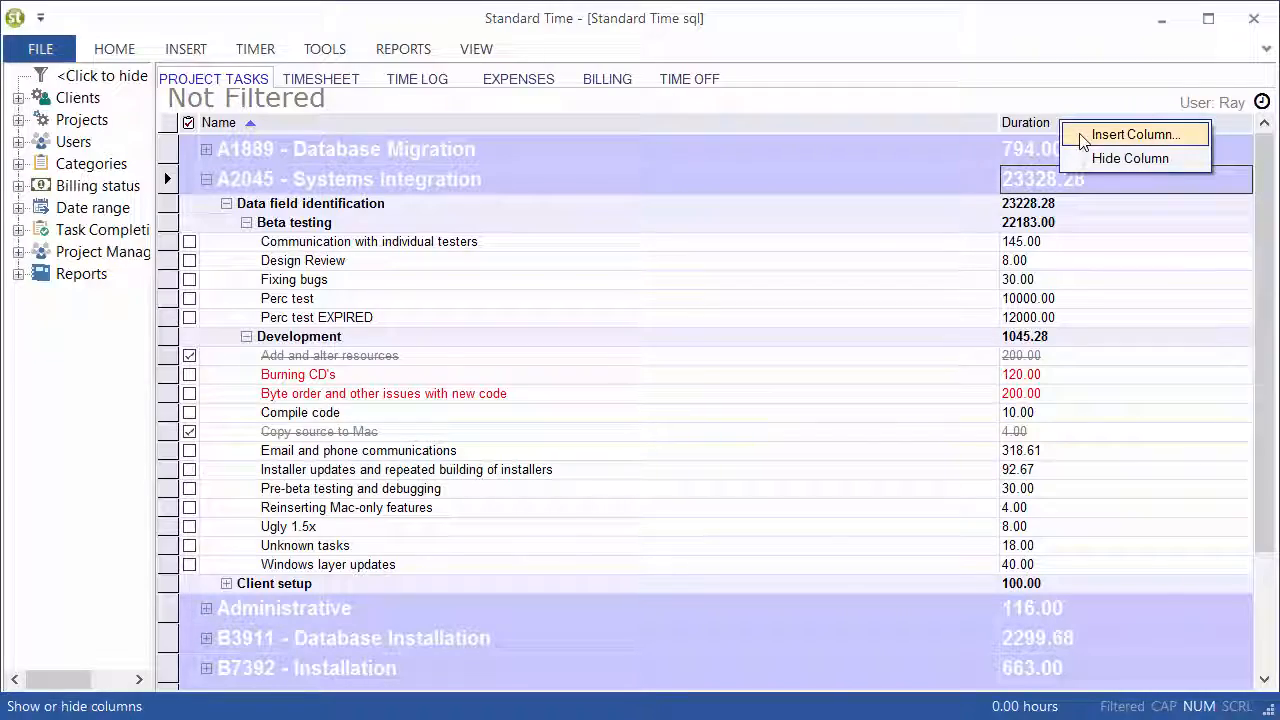
left_click(1080, 136)
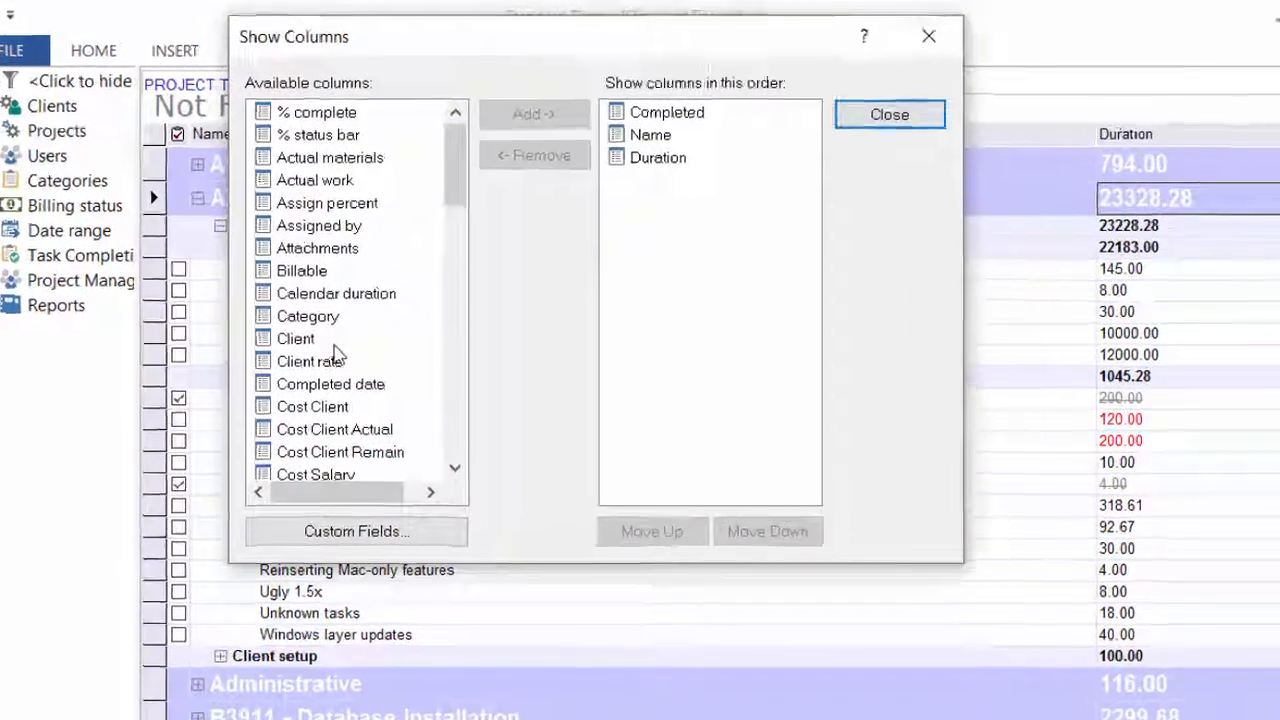
left_click(336, 358)
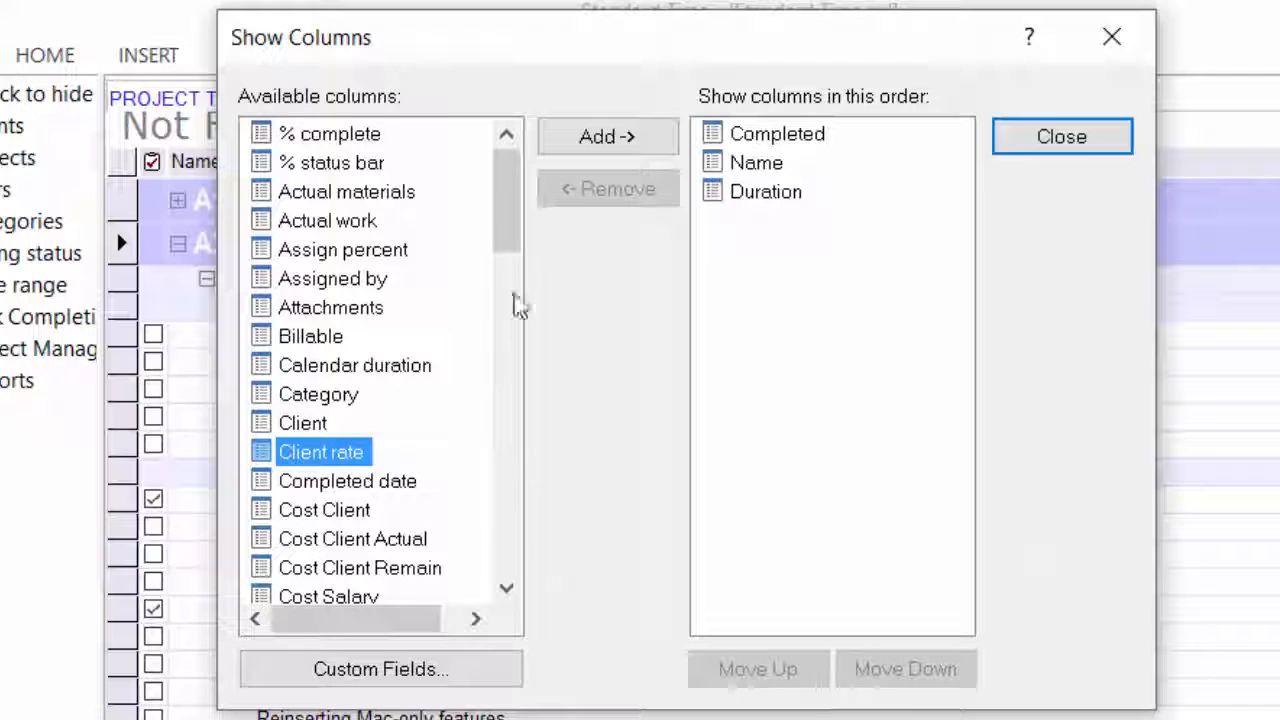
left_click(570, 142)
left_click(346, 483)
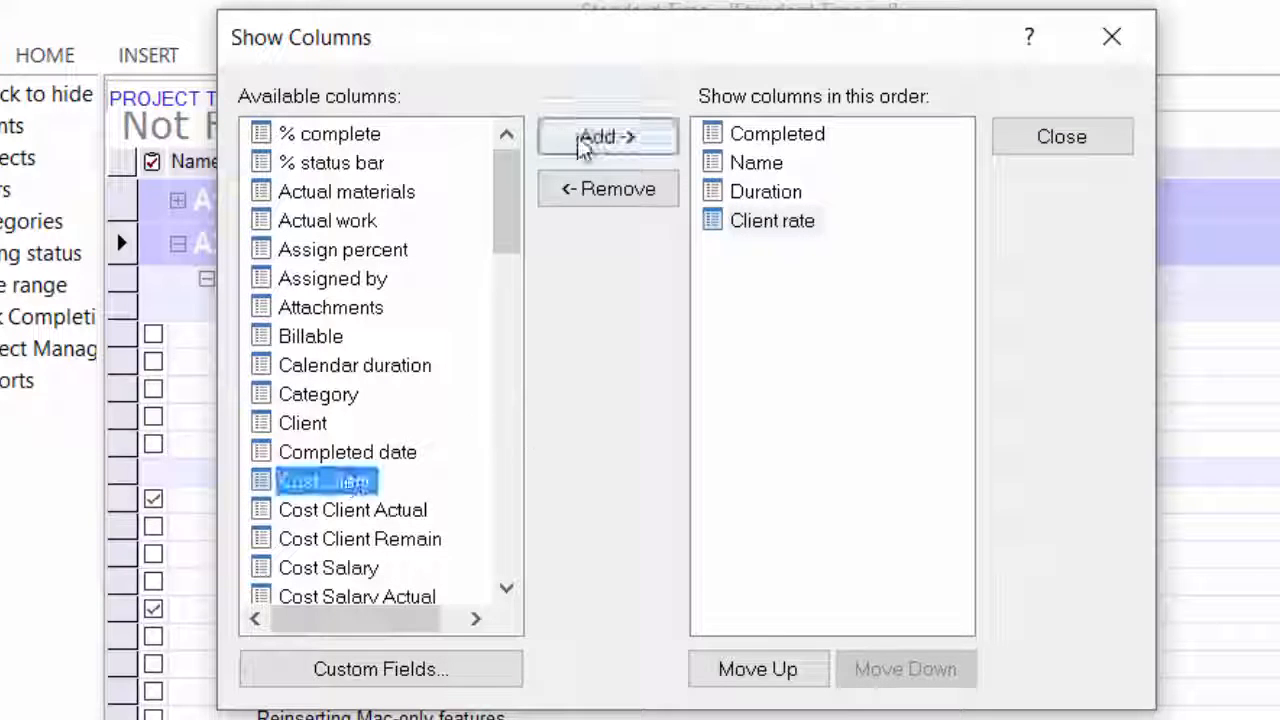
left_click(588, 145)
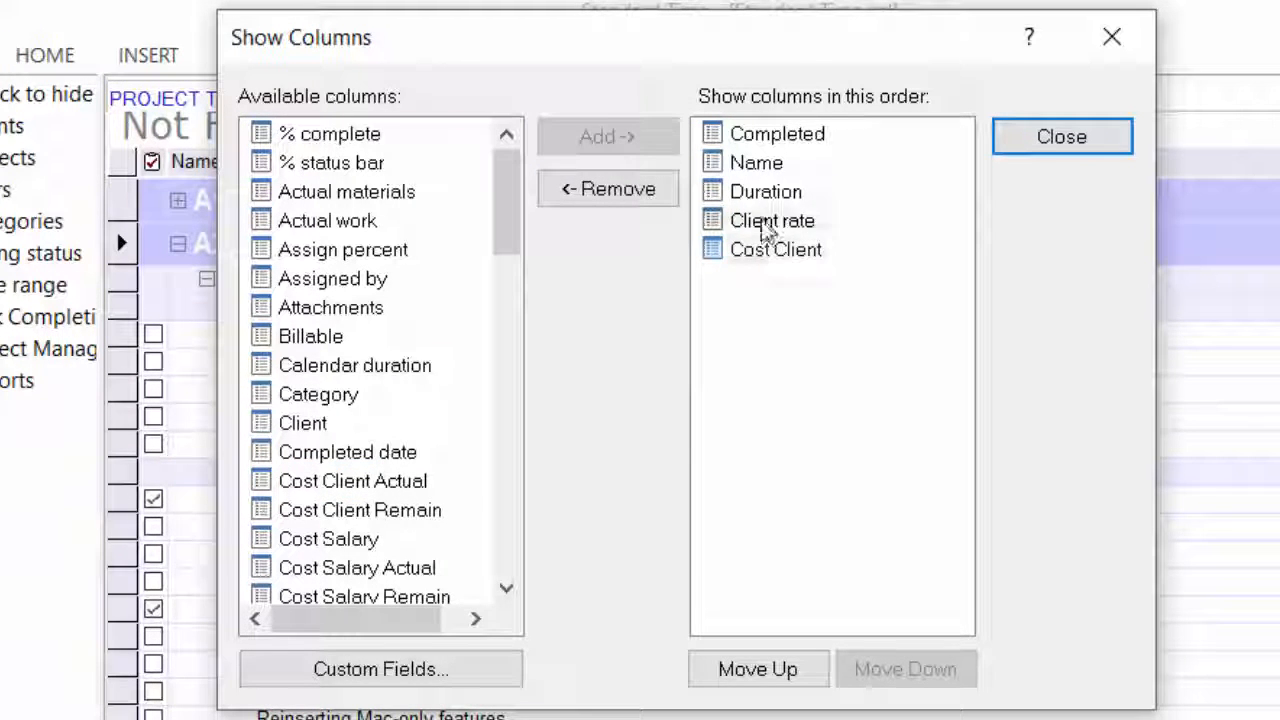
Review the two added columns and the available Cost Client Actual, Cost Client Remain, Cost Salary, Cost Salary Actual and Cost Salary Remain columns
left_click(766, 222)
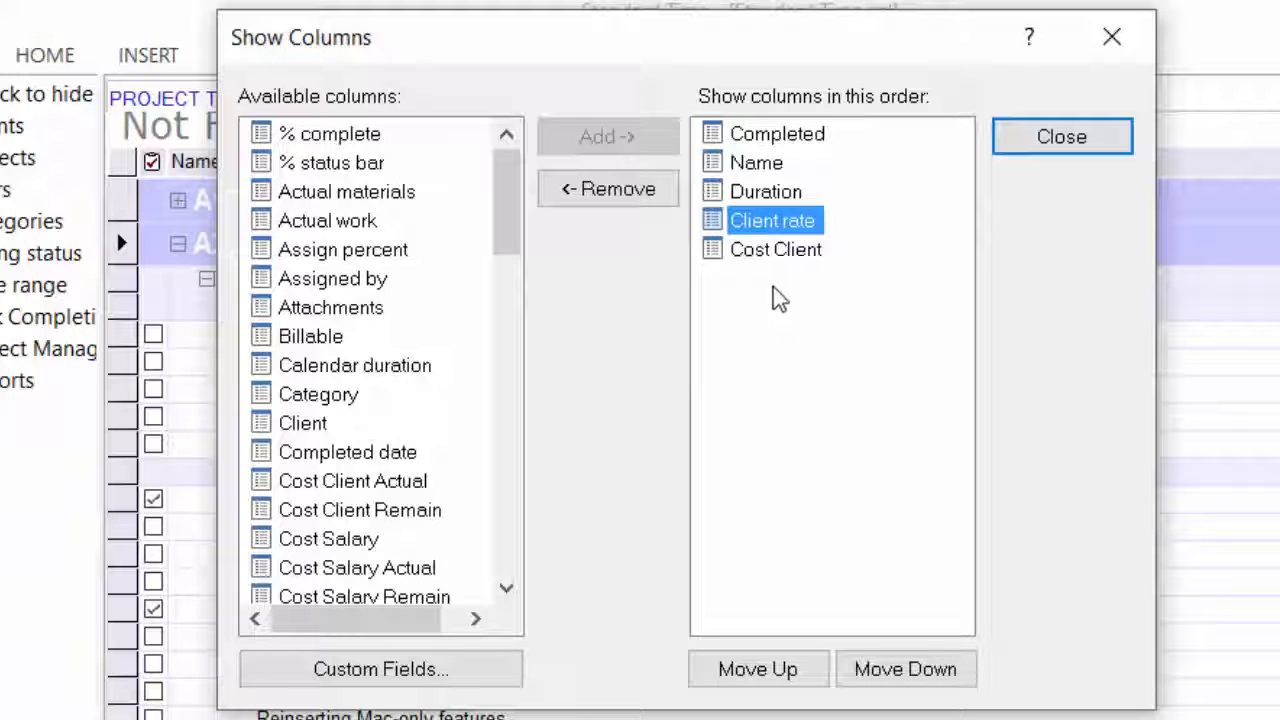
left_click(752, 248)
scroll(517, 277, "down", 2)
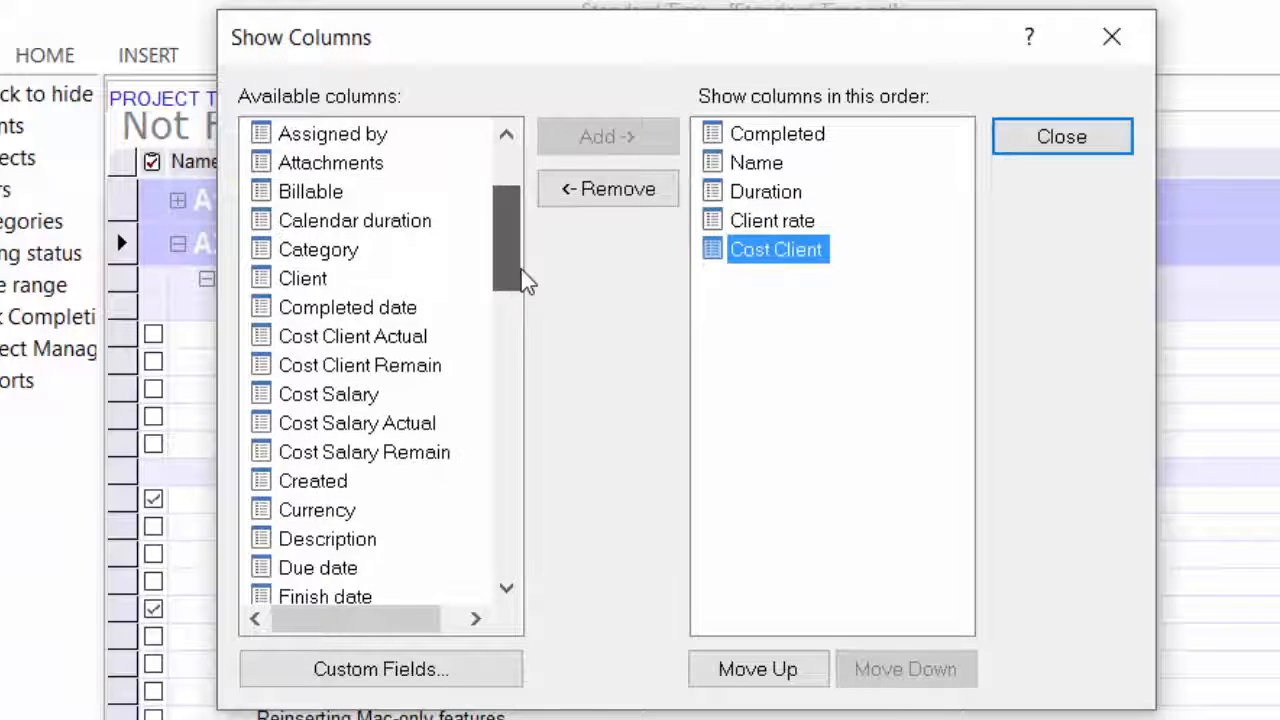
left_click(365, 337)
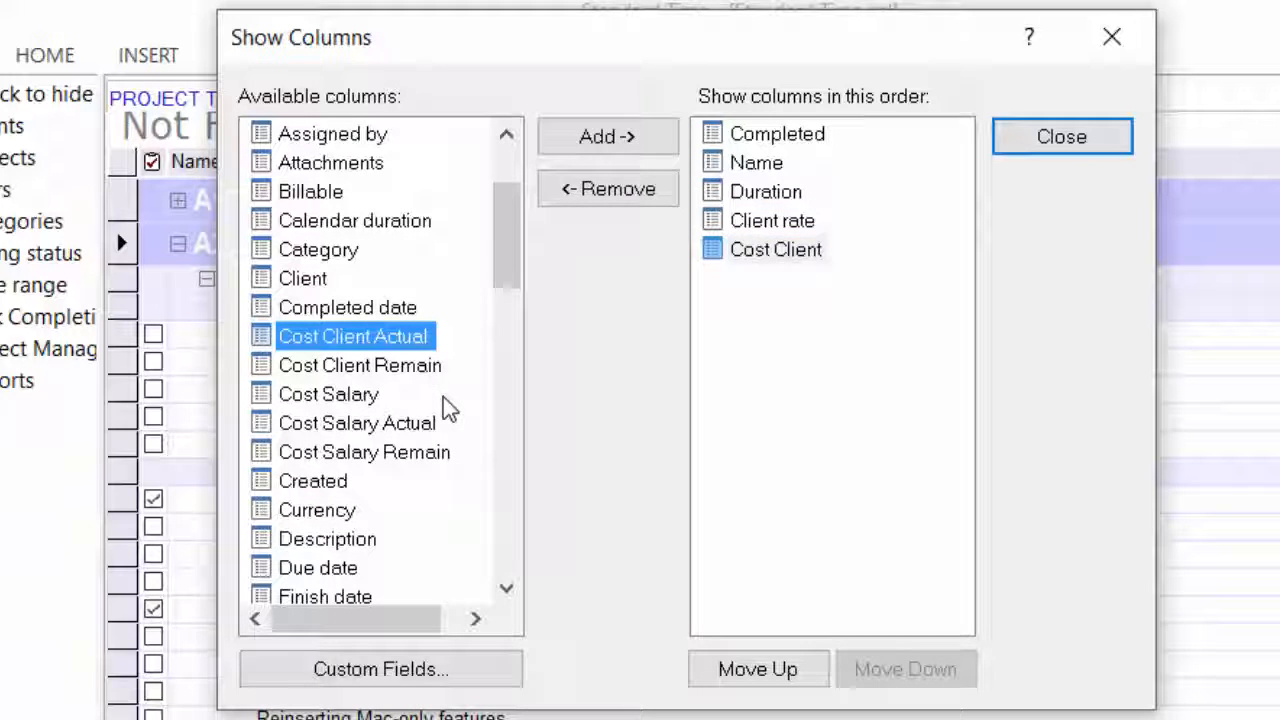
left_click(368, 366)
left_click(345, 396)
left_click(354, 428)
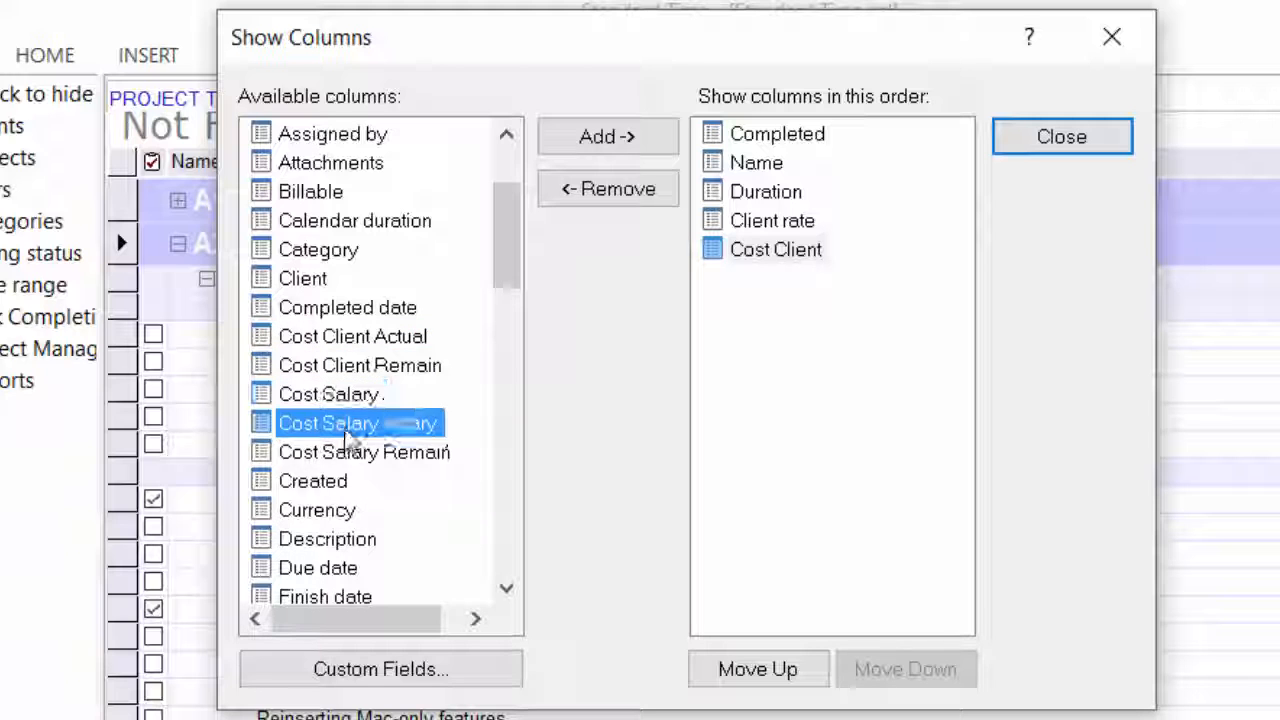
left_click(352, 455)
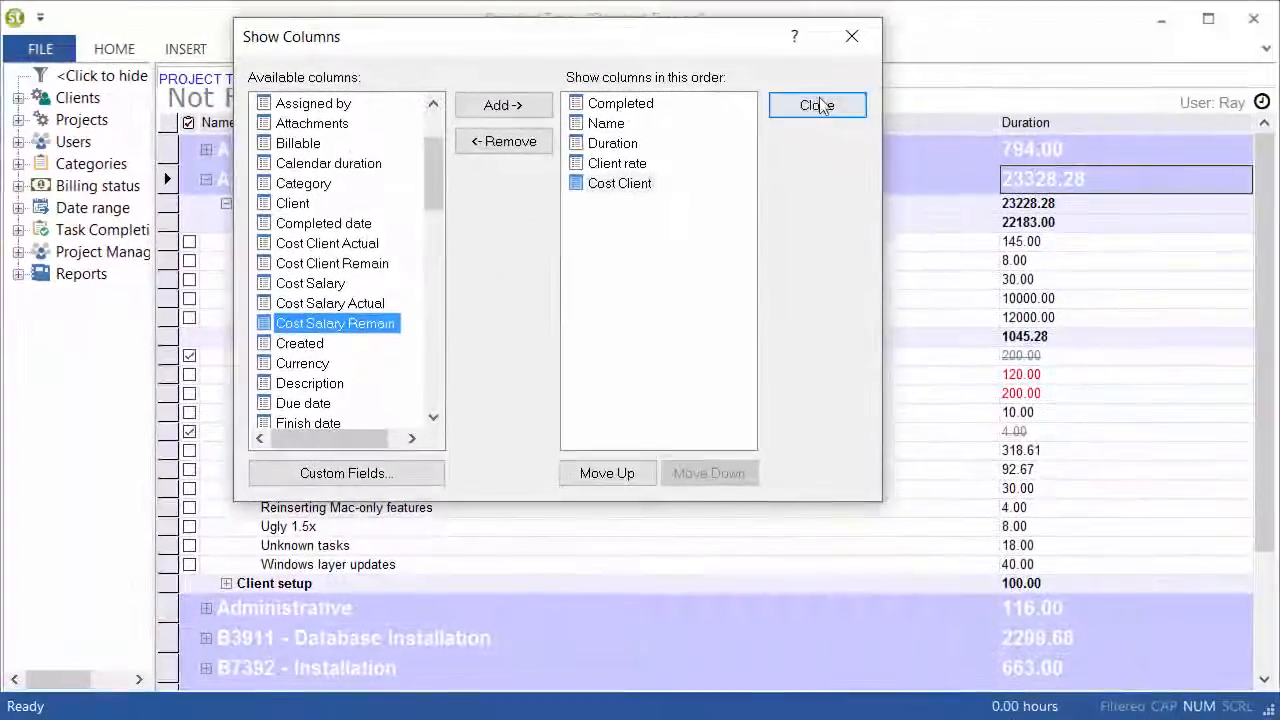
Close the column selection and resize the Name, Duration and Client rate columns to give Cost Client more room
left_click(817, 105)
left_click_drag(834, 123, 568, 159)
left_click_drag(921, 128, 790, 150)
left_click_drag(1075, 125, 912, 168)
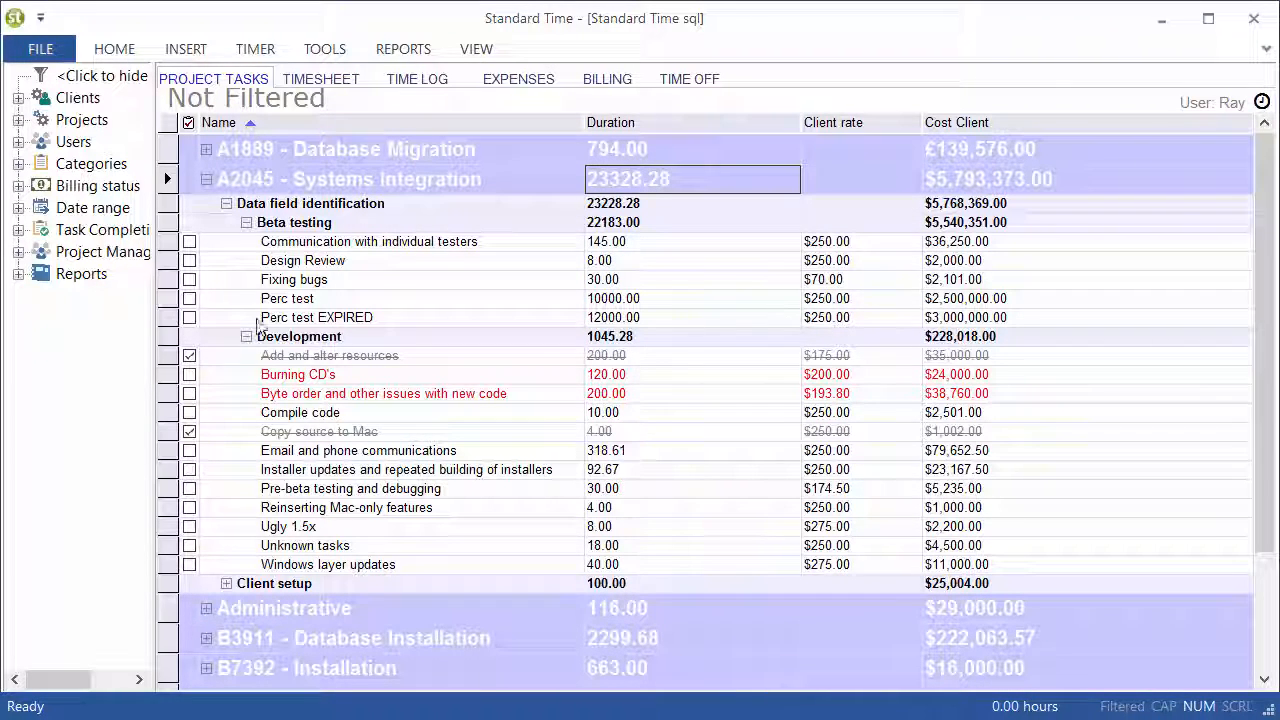
Examine the client rate and cost of the Design Review, Fixing bugs and Perc test tasks
left_click(166, 260)
left_click(166, 280)
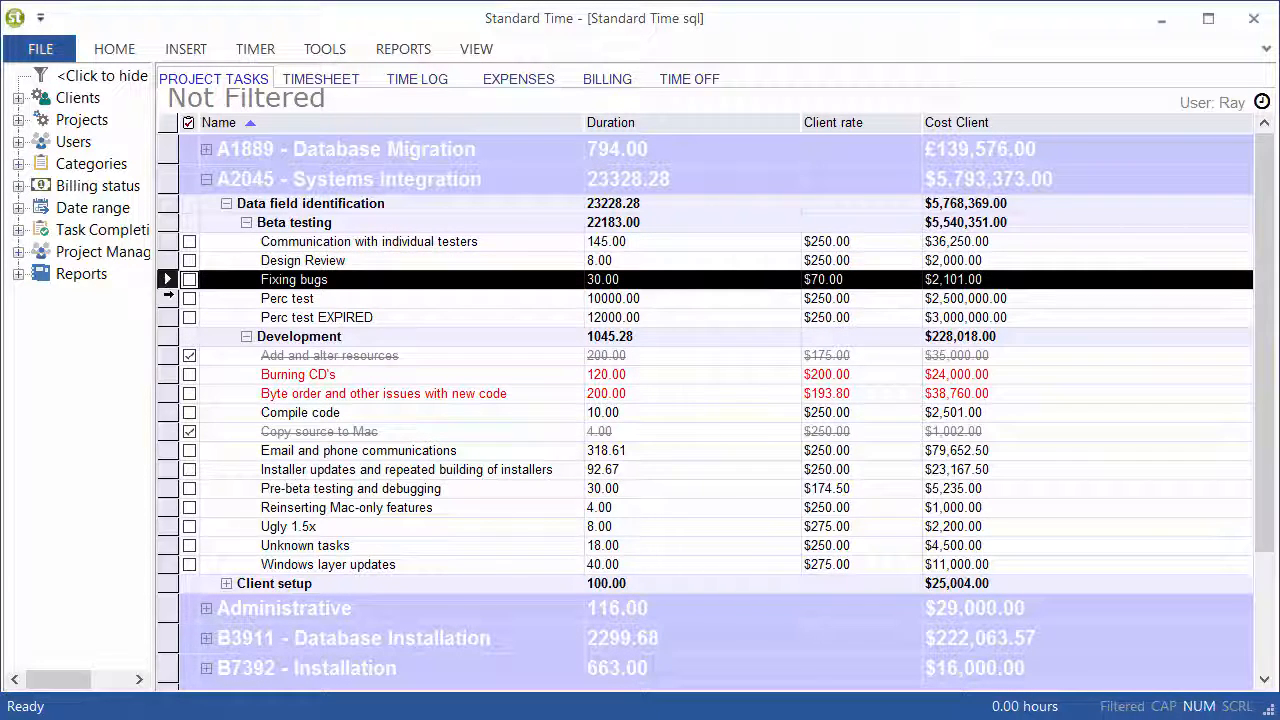
left_click(168, 297)
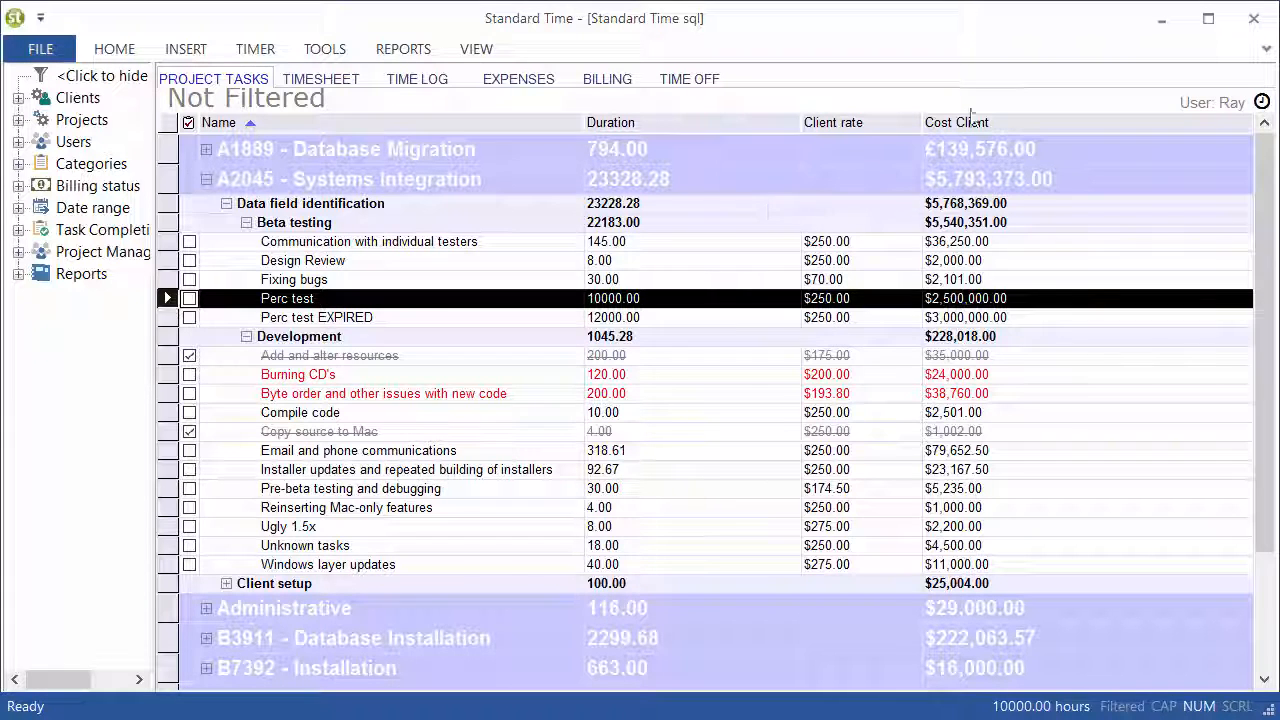
Hide the Cost Client and Client rate columns in the project task list
right_click(1008, 123)
left_click(1080, 159)
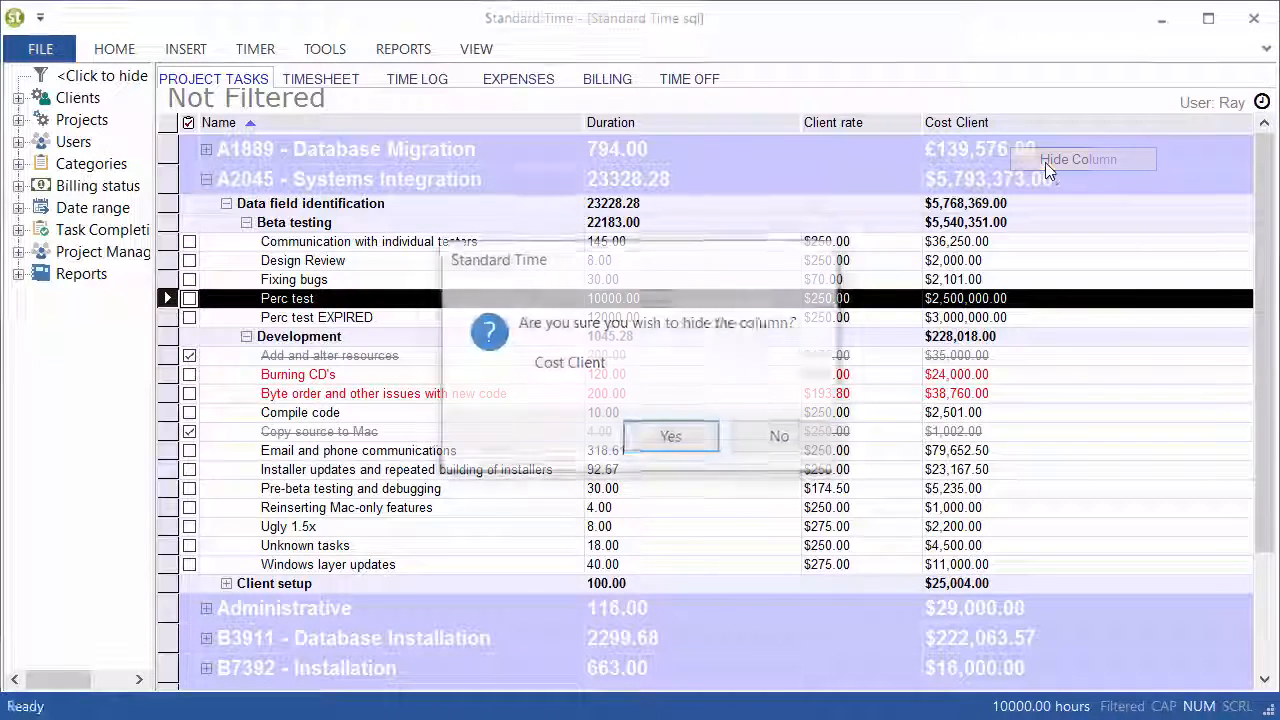
left_click(704, 443)
right_click(1125, 128)
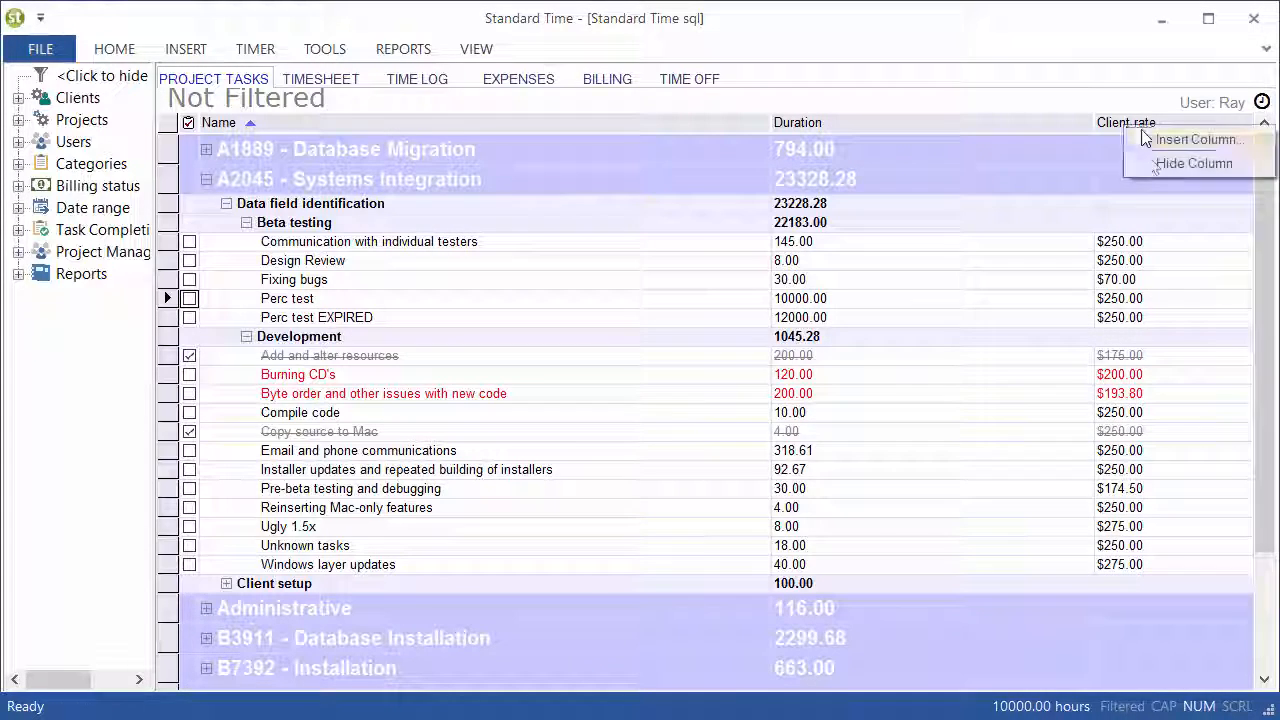
left_click(1150, 162)
left_click(667, 435)
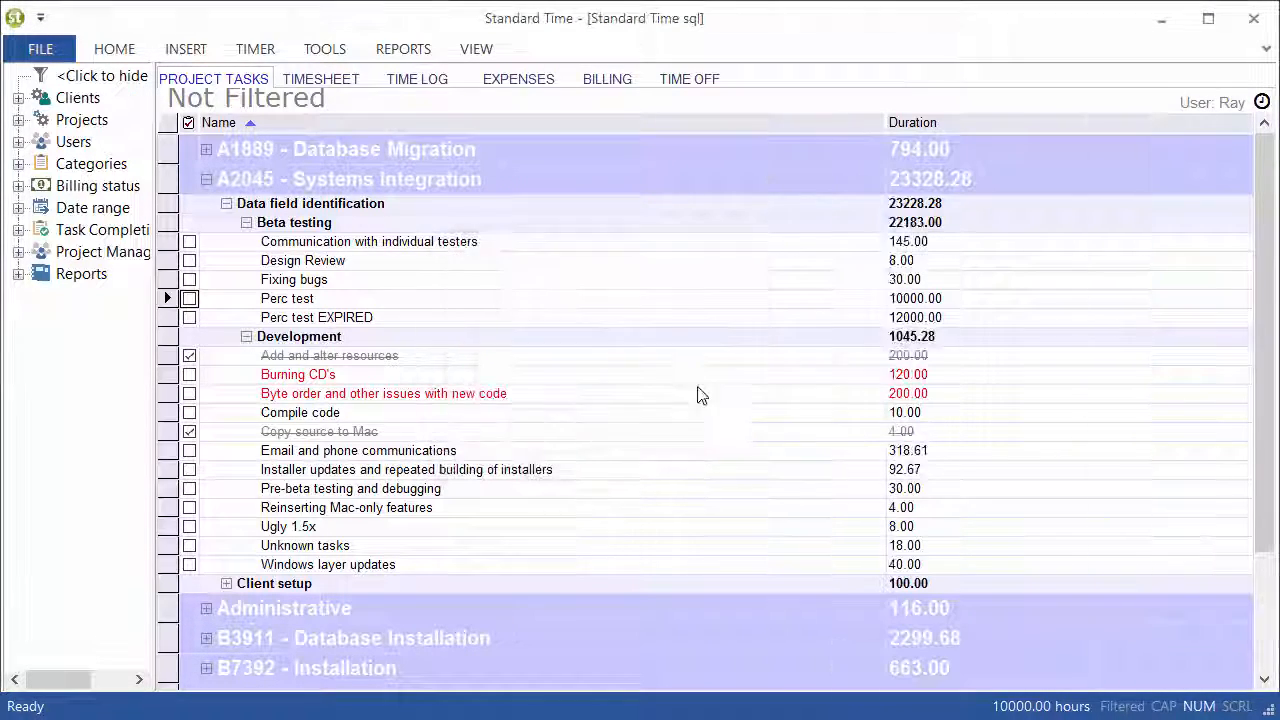
Add the Gantt column to the project task list and narrow the Name and Duration columns to widen the chart
left_click(477, 52)
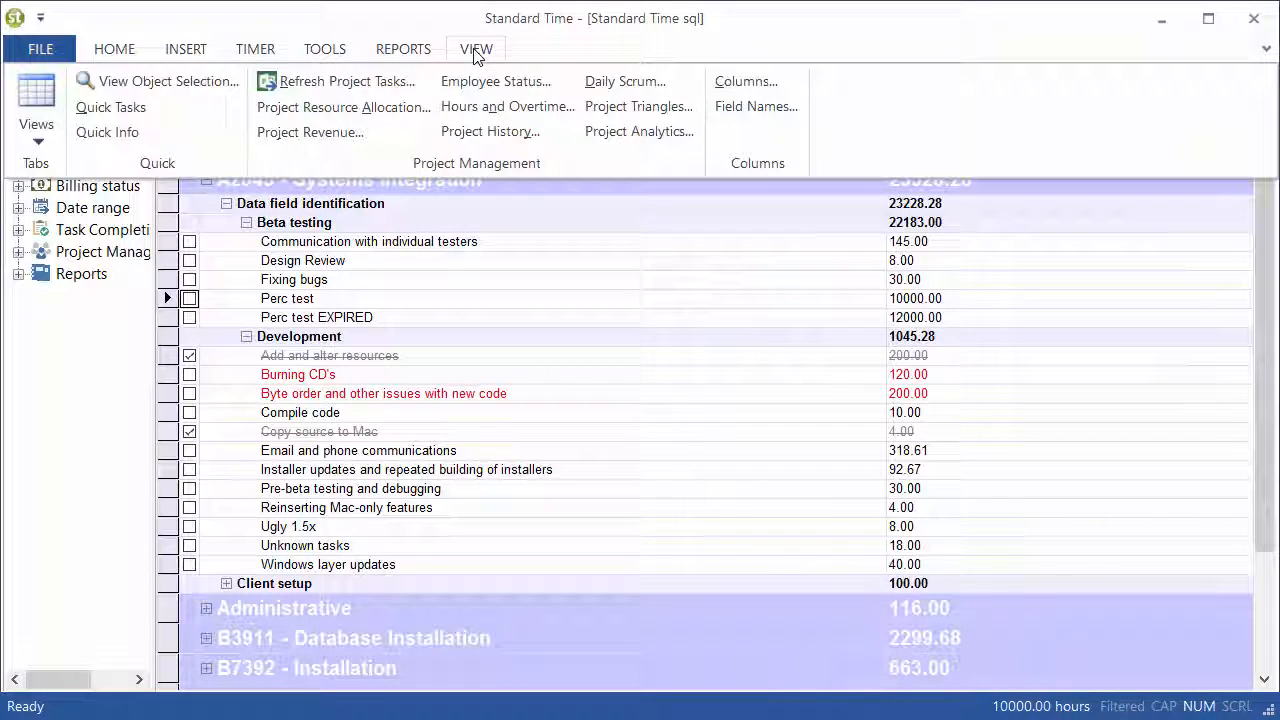
left_click(748, 86)
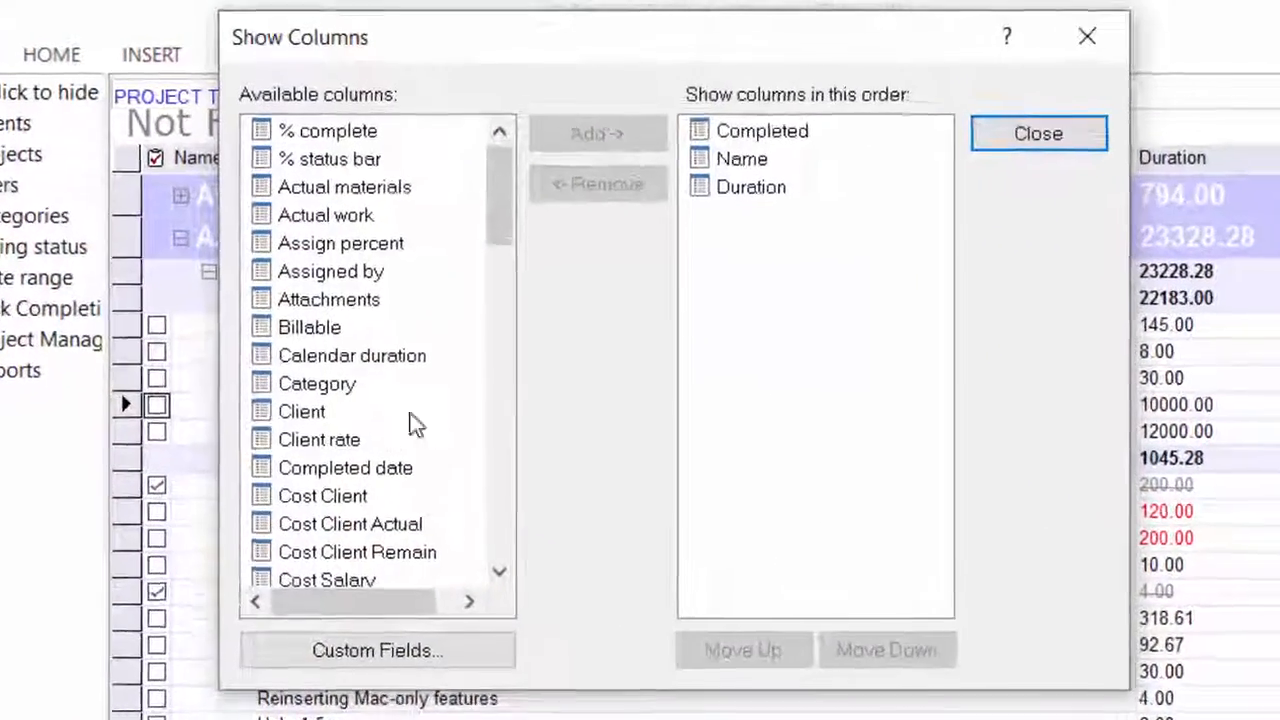
left_click_drag(450, 177, 460, 257)
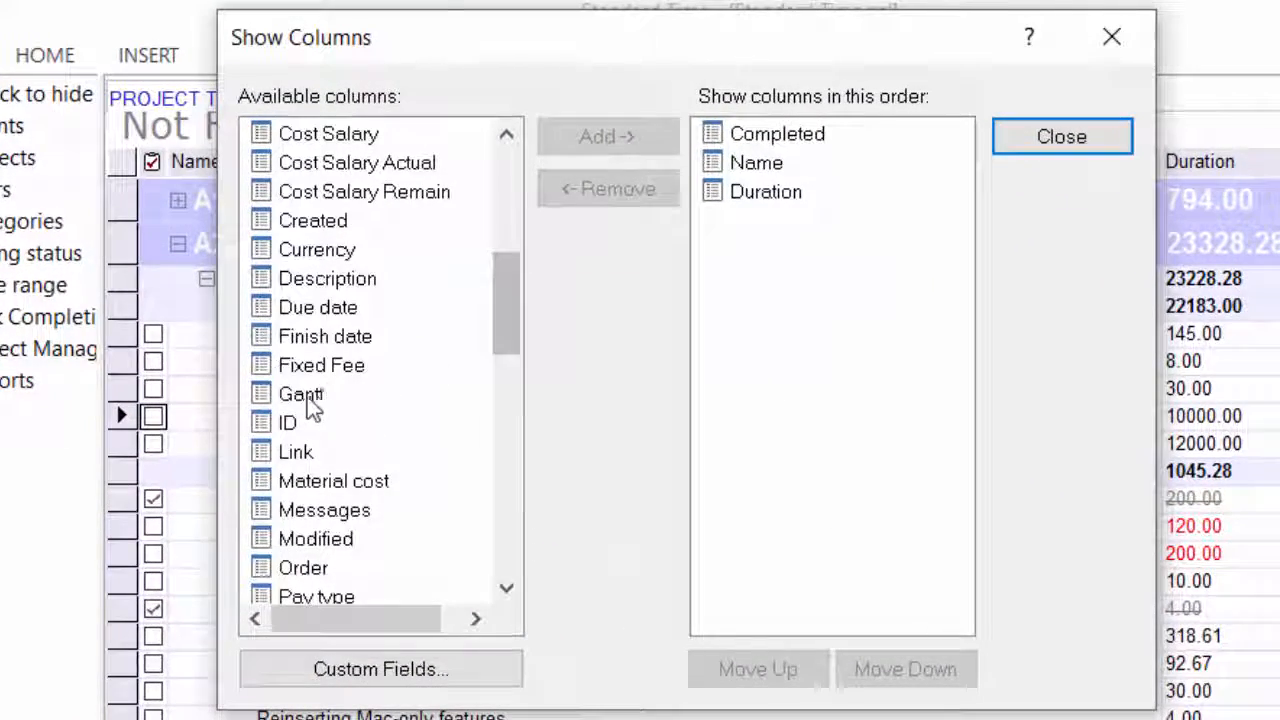
left_click(300, 395)
left_click(598, 148)
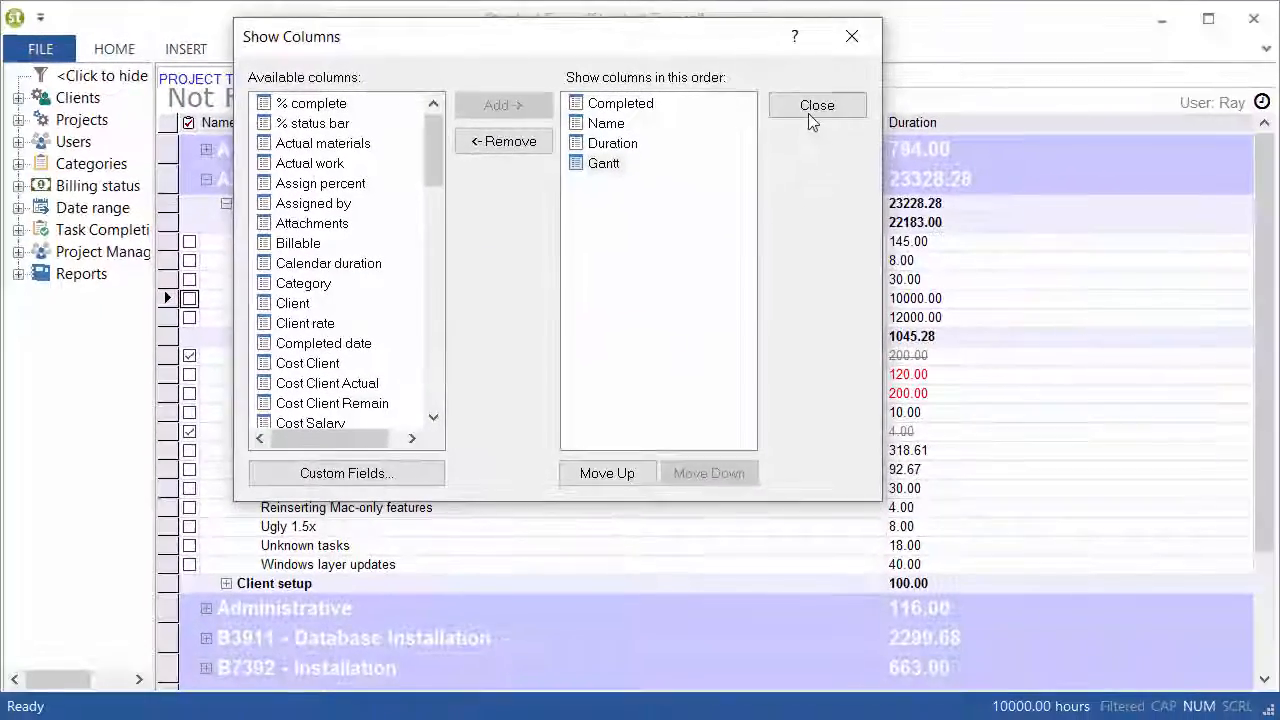
left_click(811, 110)
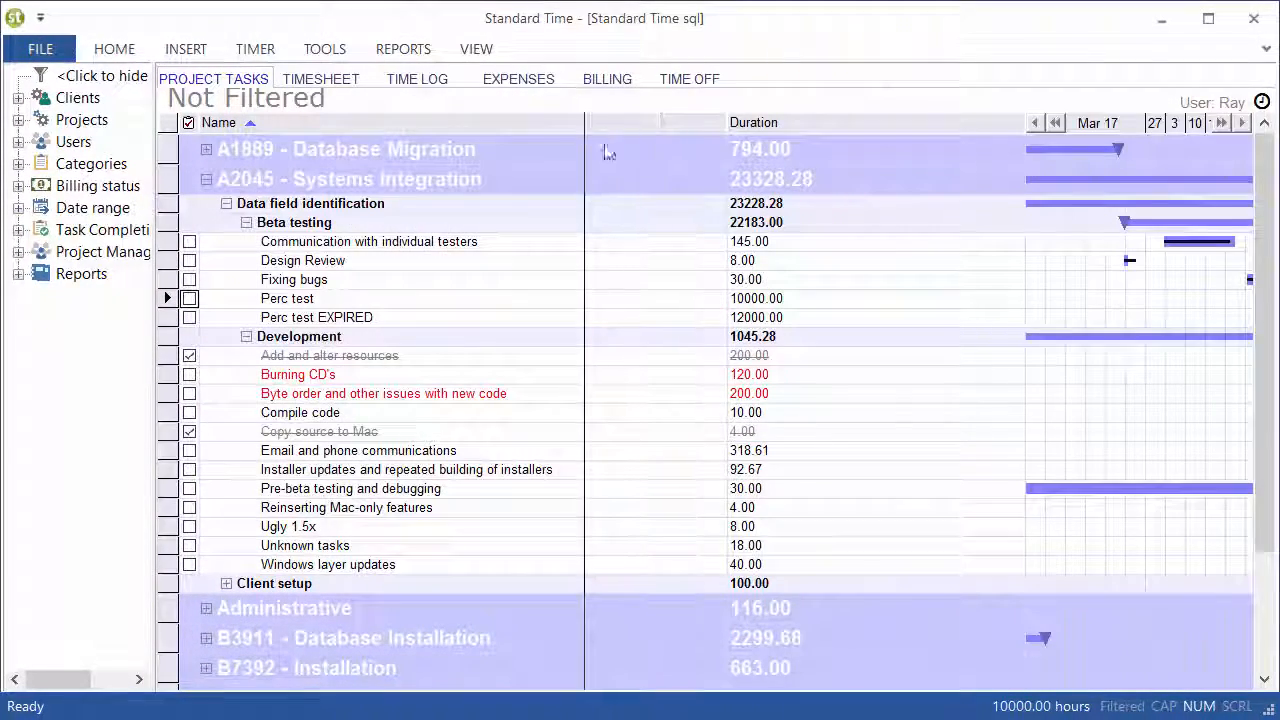
left_click_drag(604, 146, 608, 146)
left_click_drag(967, 123, 768, 148)
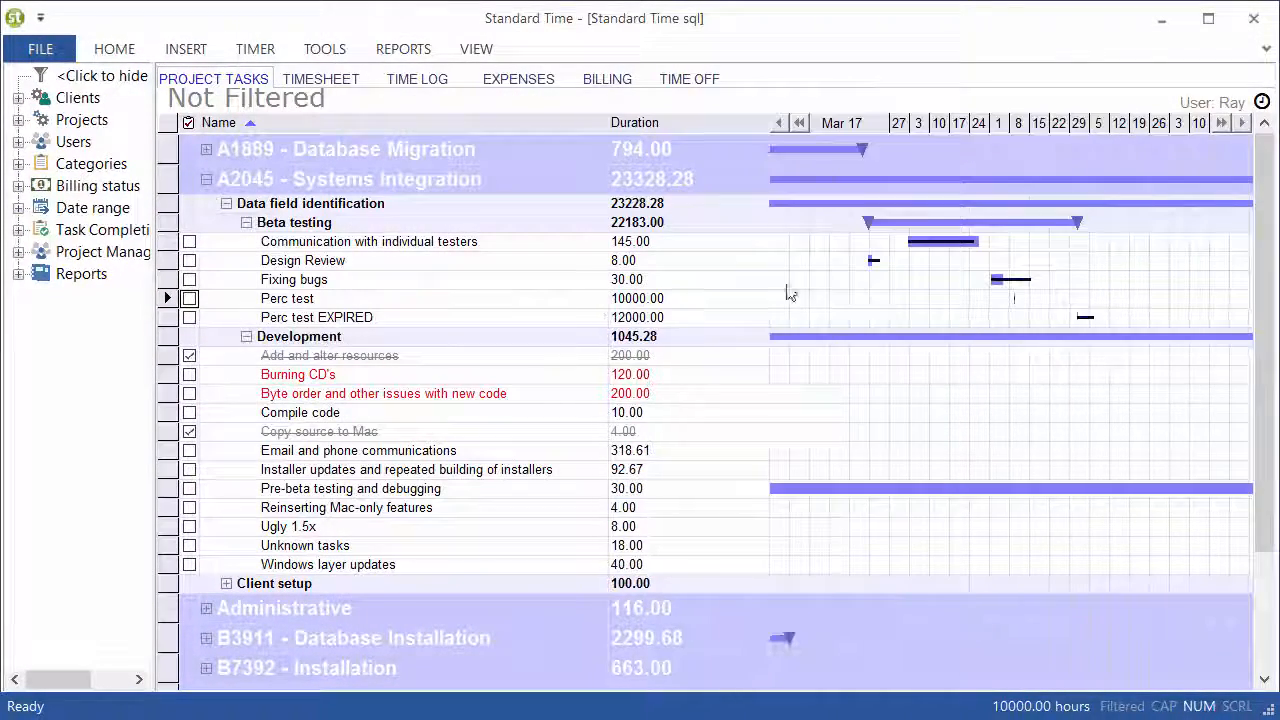
Examine the Gantt bars of the Design Review and Fixing bugs tasks against the timeline
left_click(170, 260)
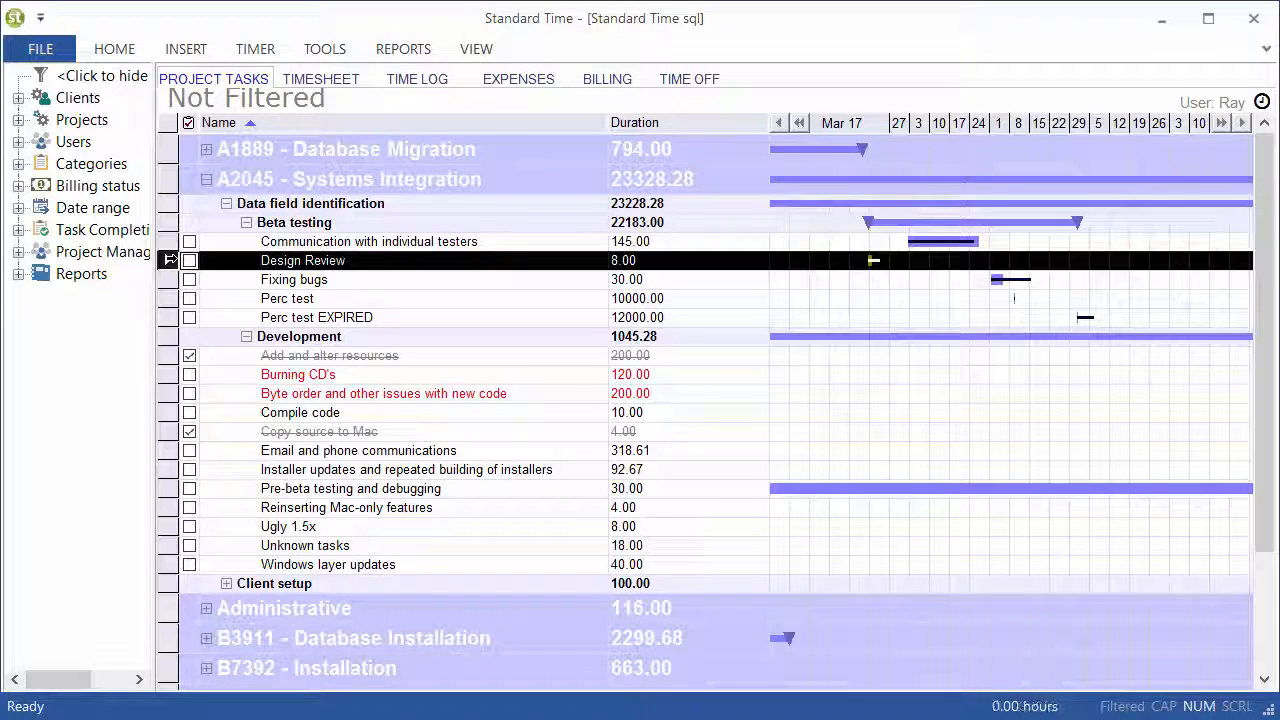
left_click(168, 279)
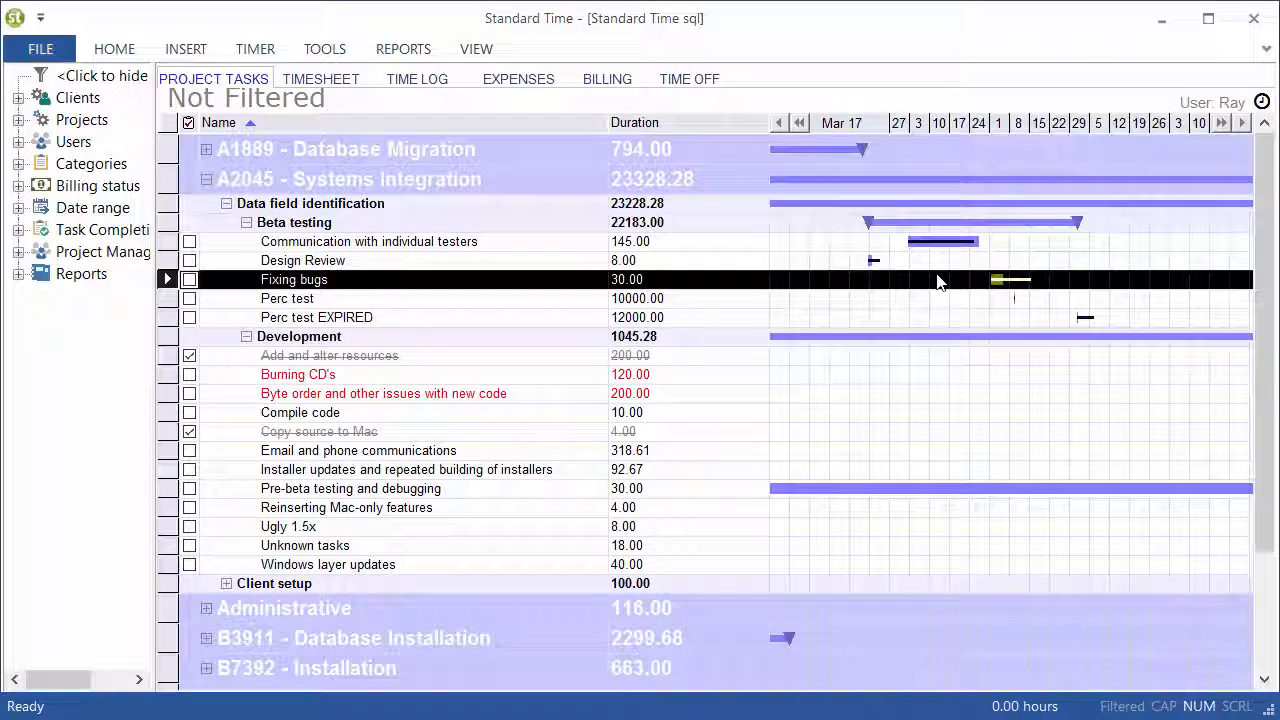
left_click(970, 124)
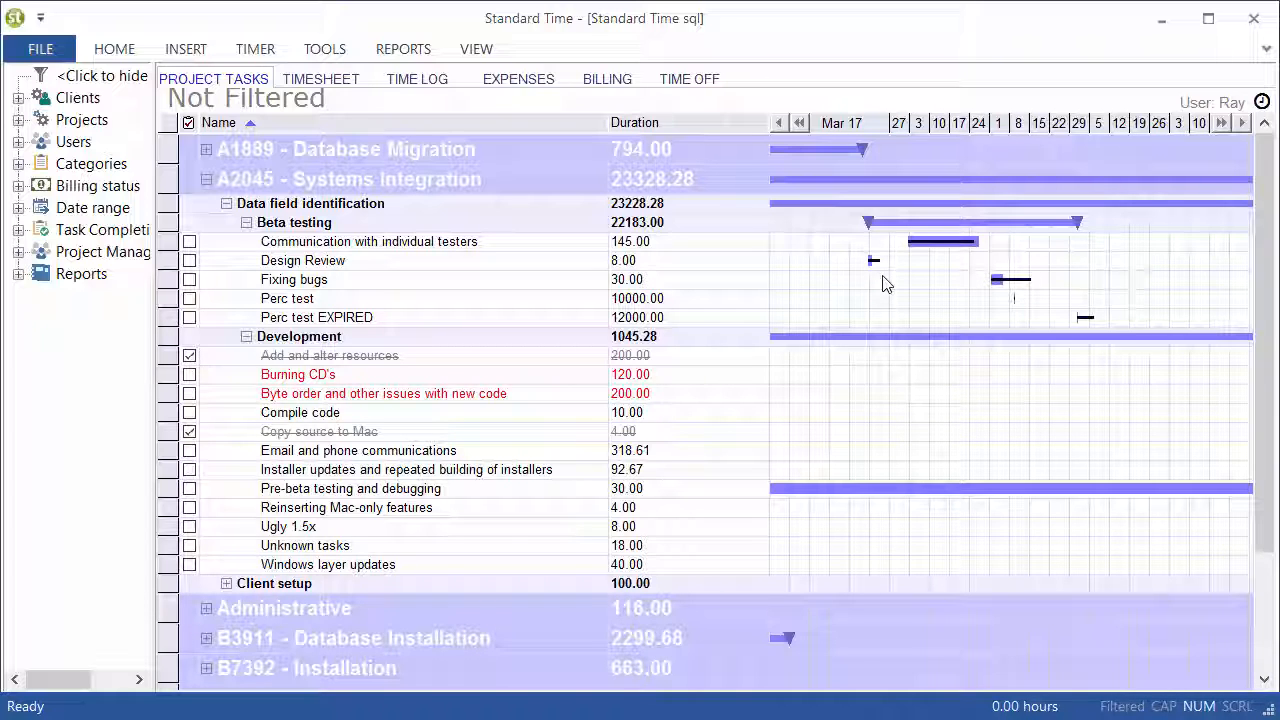
Sort the project tasks by Duration in ascending order
left_click(614, 123)
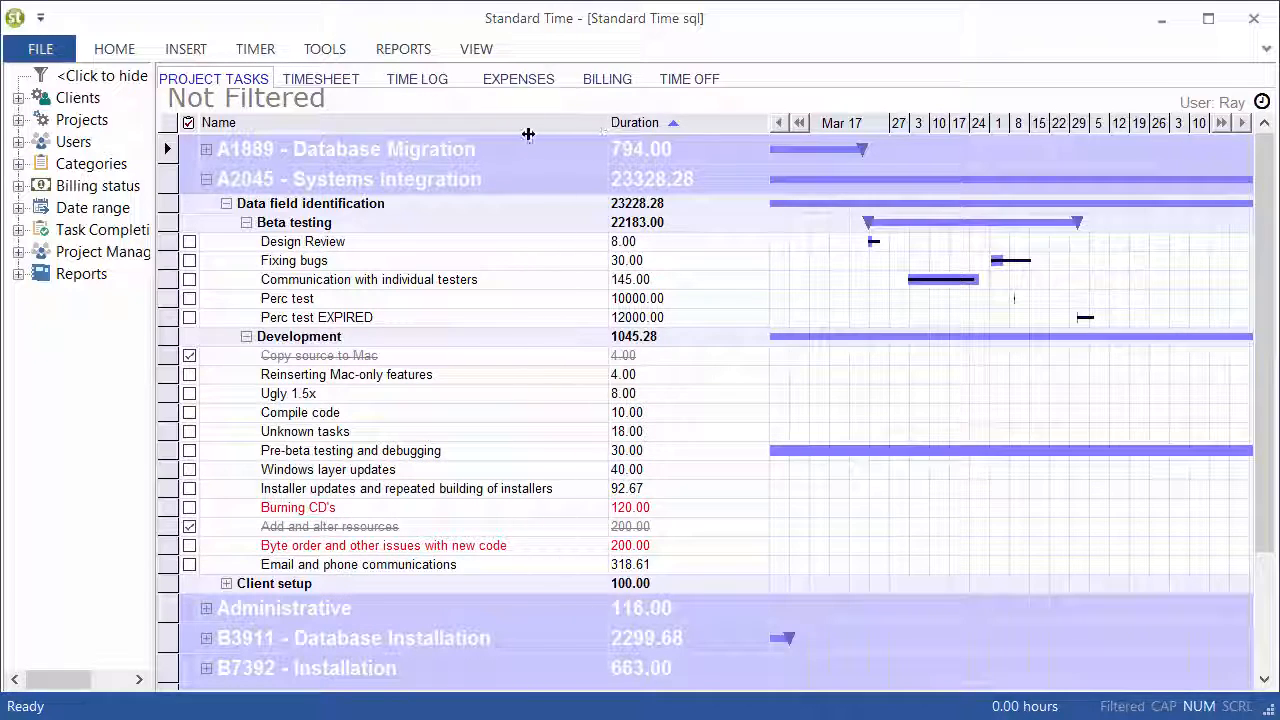
Narrow the Name and Duration columns to widen the Gantt chart, and sort the project tasks by Name in ascending order
left_click_drag(528, 134, 528, 134)
left_click_drag(712, 128, 654, 128)
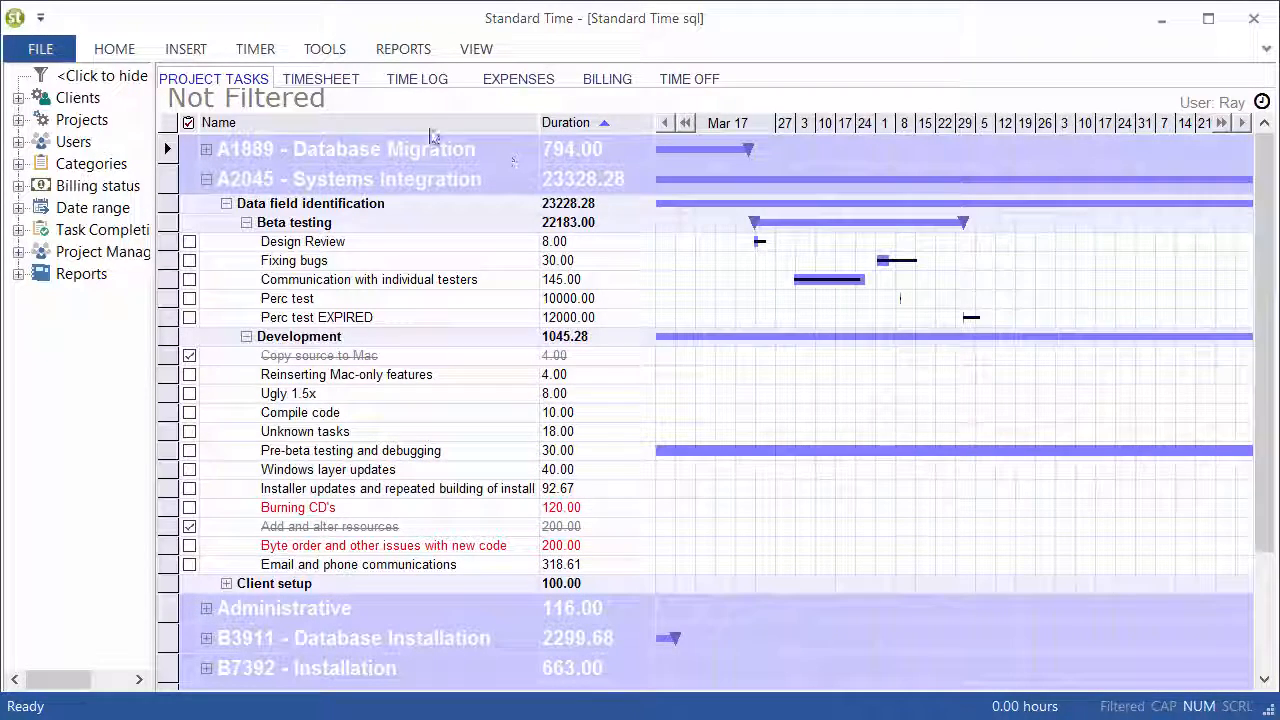
left_click(430, 125)
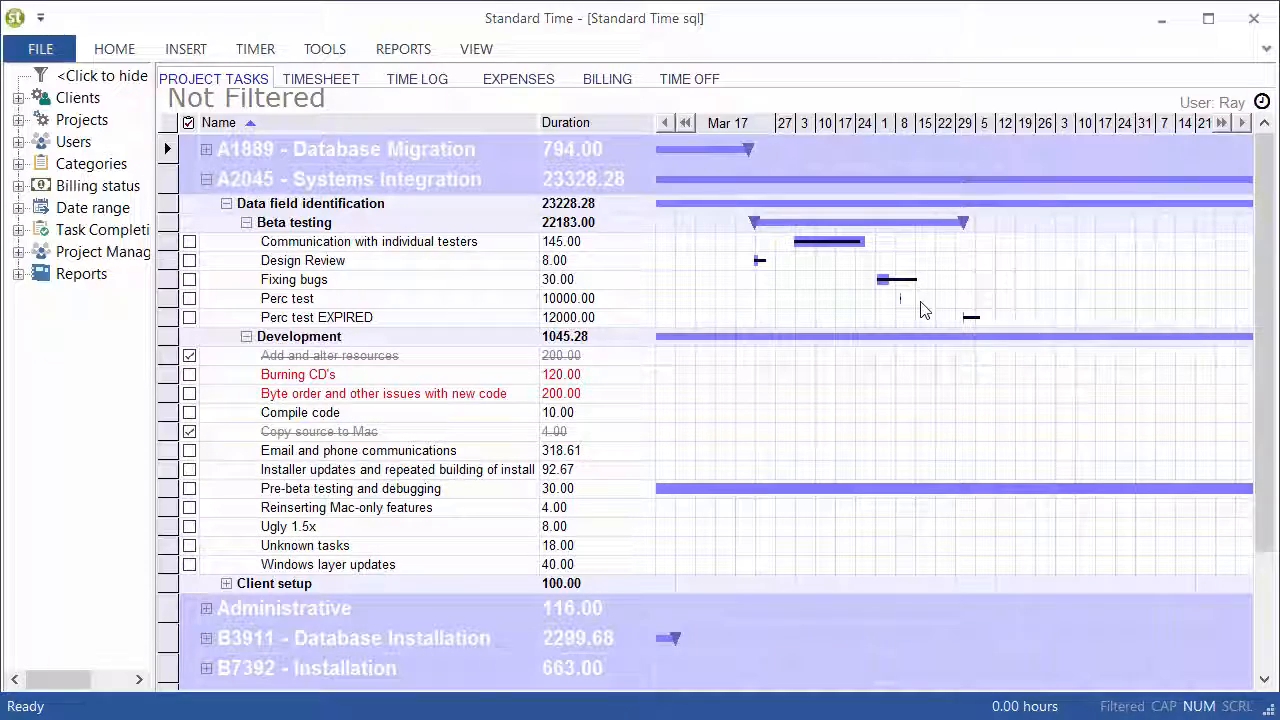
Replace the Gantt column with the Start date column in the project task list's shown columns
left_click(488, 50)
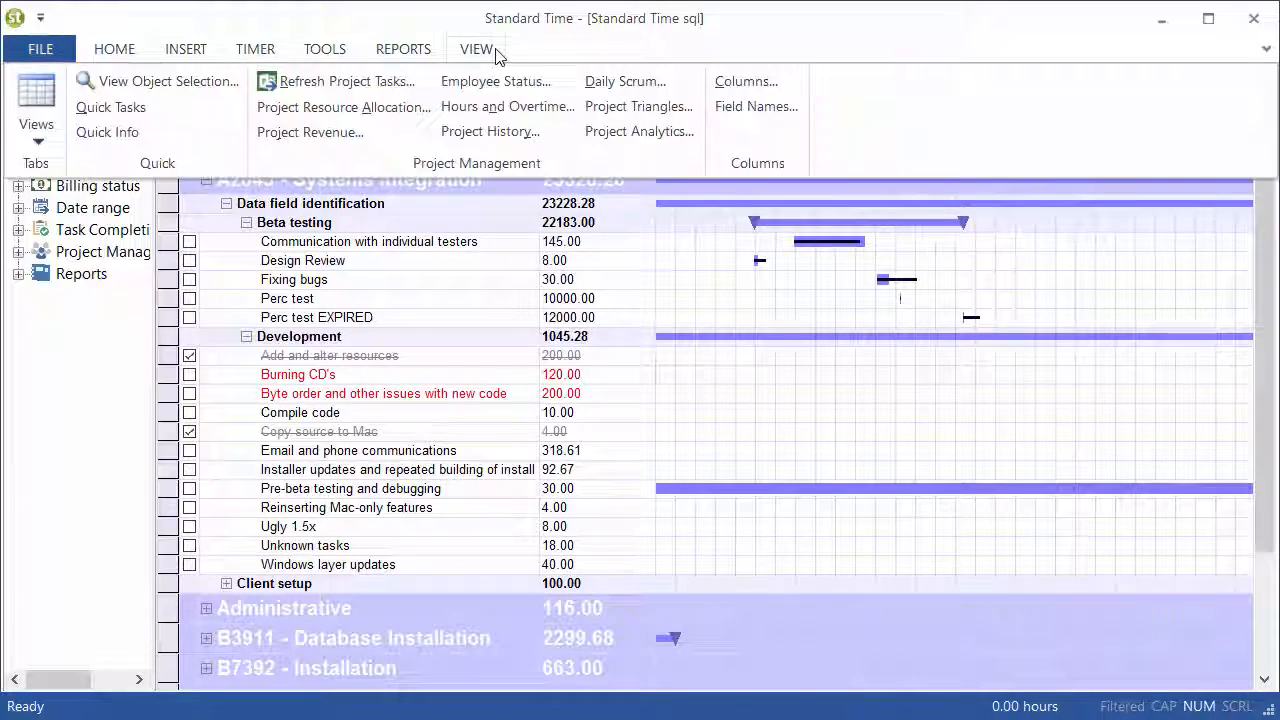
left_click(737, 80)
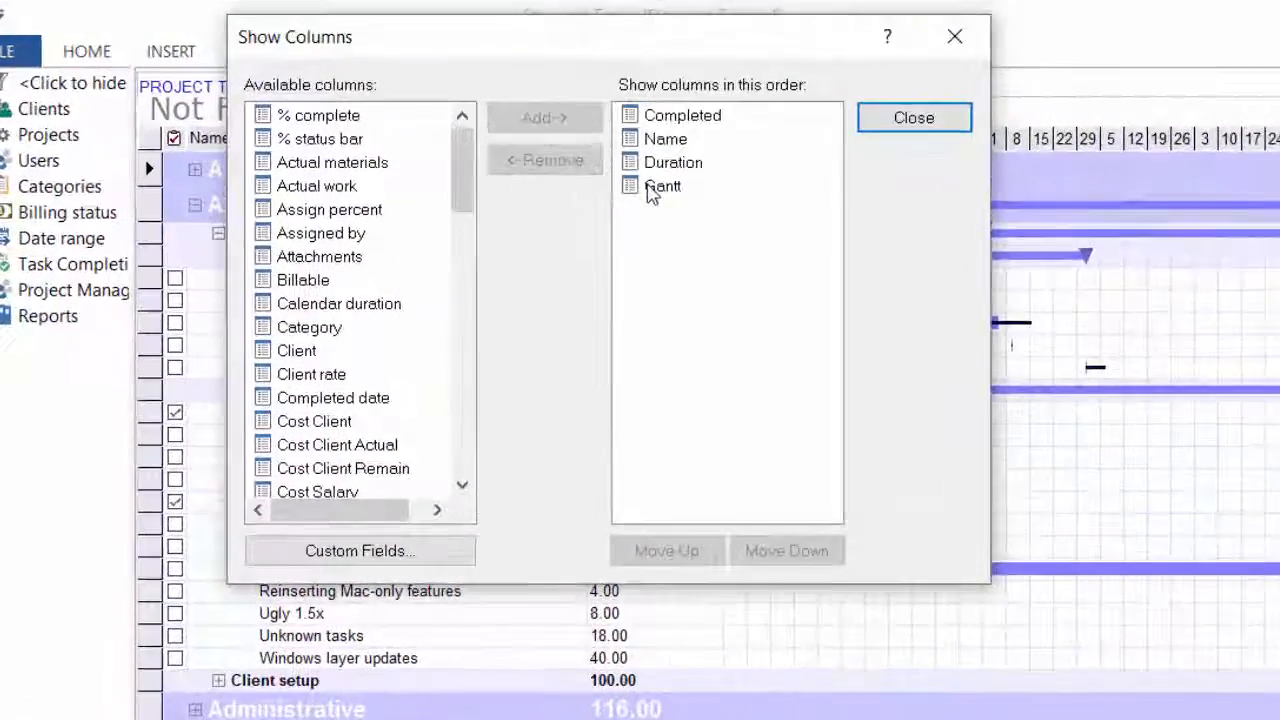
left_click(603, 163)
left_click(503, 141)
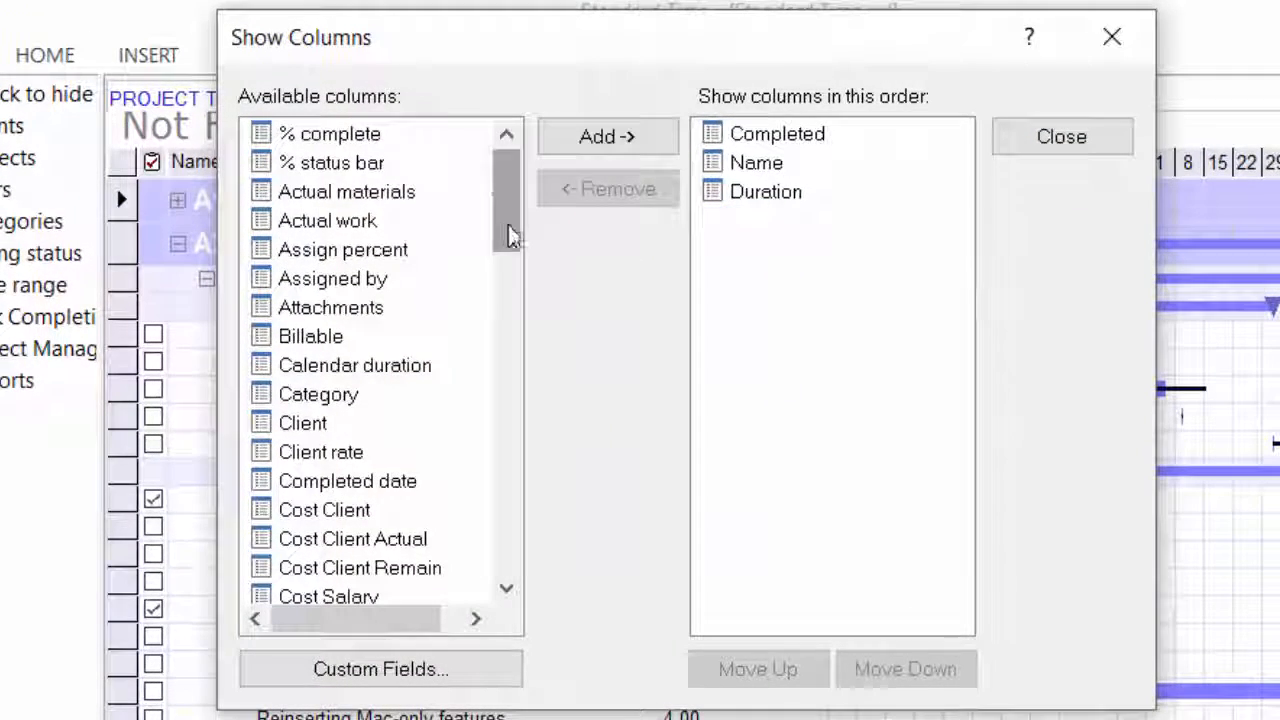
left_click_drag(514, 234, 530, 467)
left_click(360, 484)
left_click(580, 145)
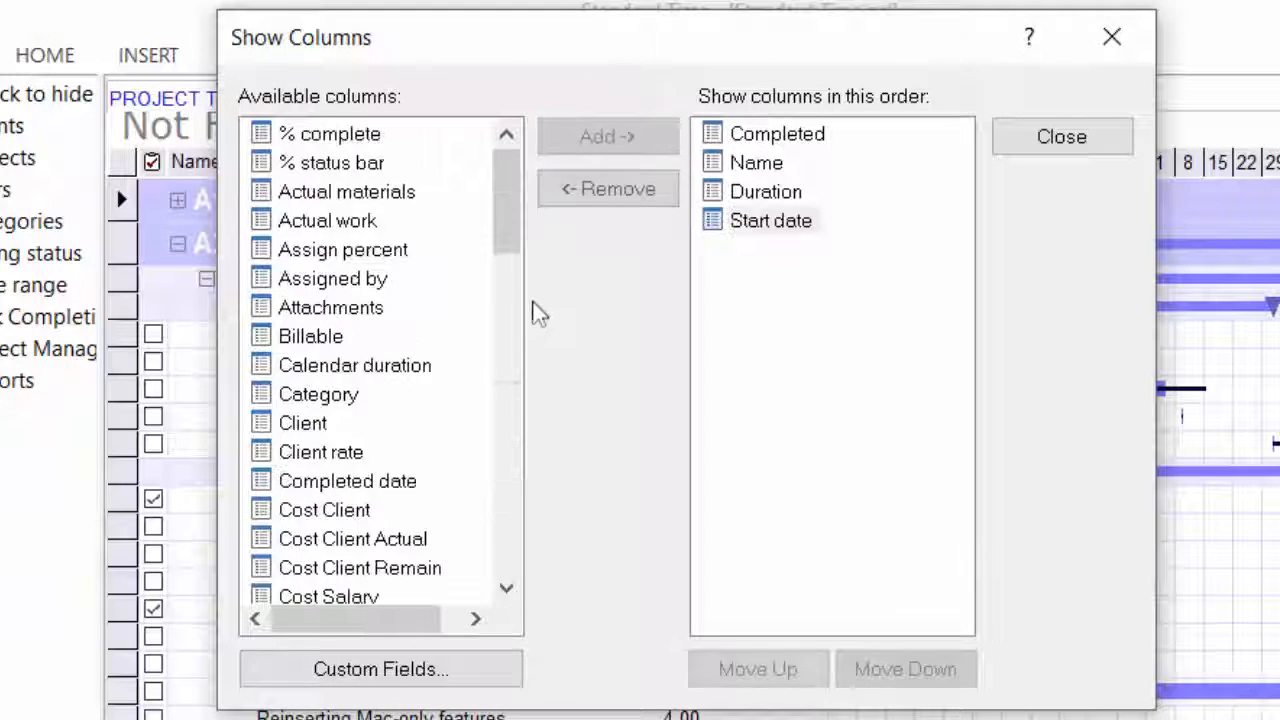
Add the Finish date and Due date columns after Start date and apply them to the project task list
left_click_drag(512, 252, 527, 365)
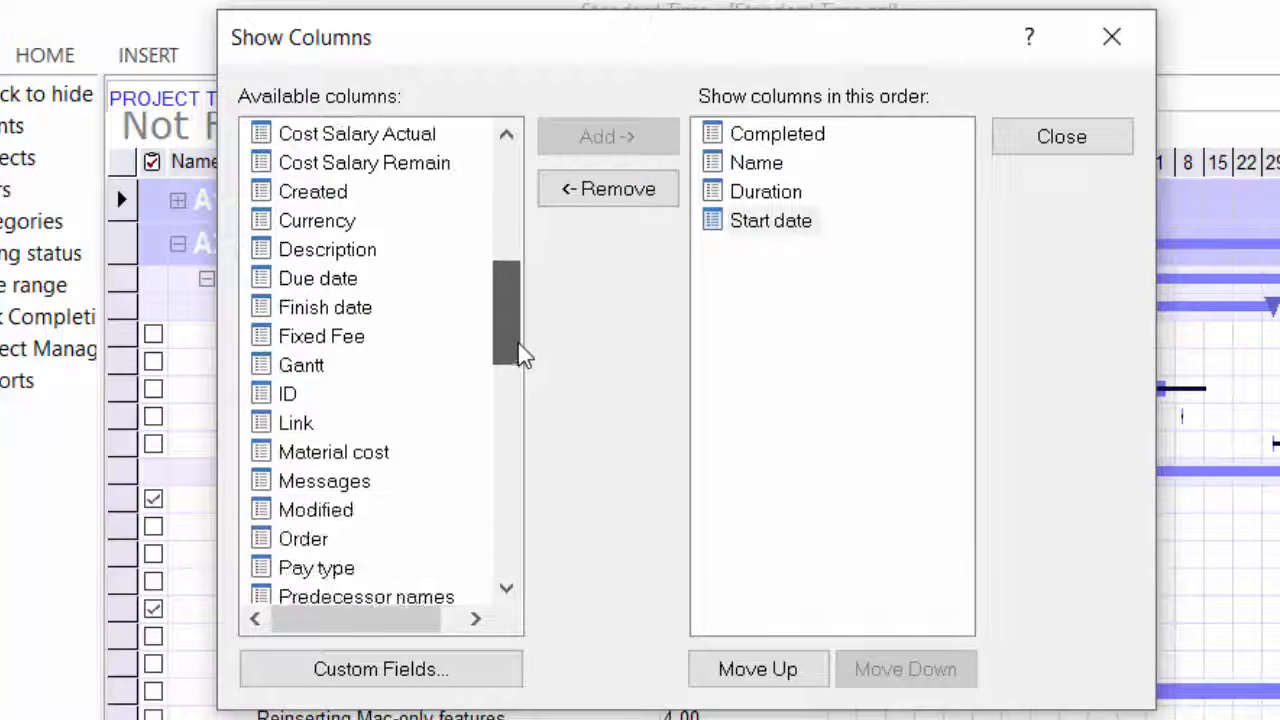
left_click(343, 338)
left_click(337, 309)
left_click(605, 136)
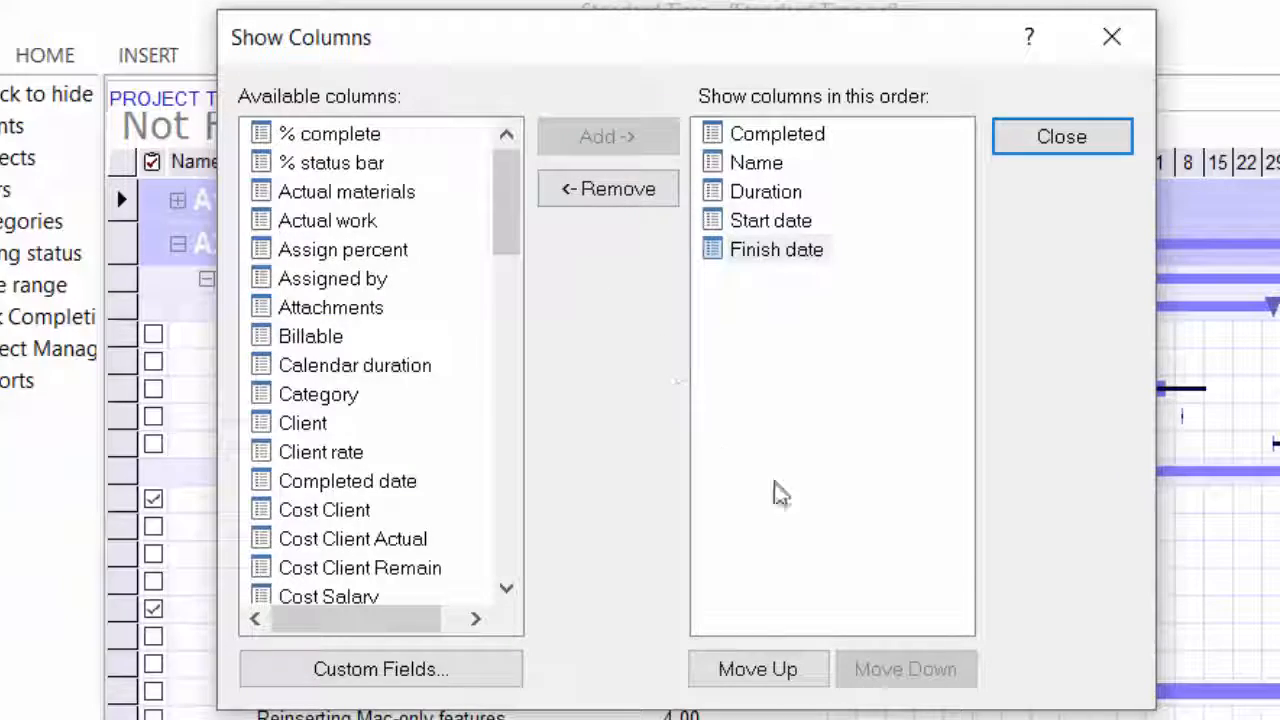
scroll(320, 509, "down", 4)
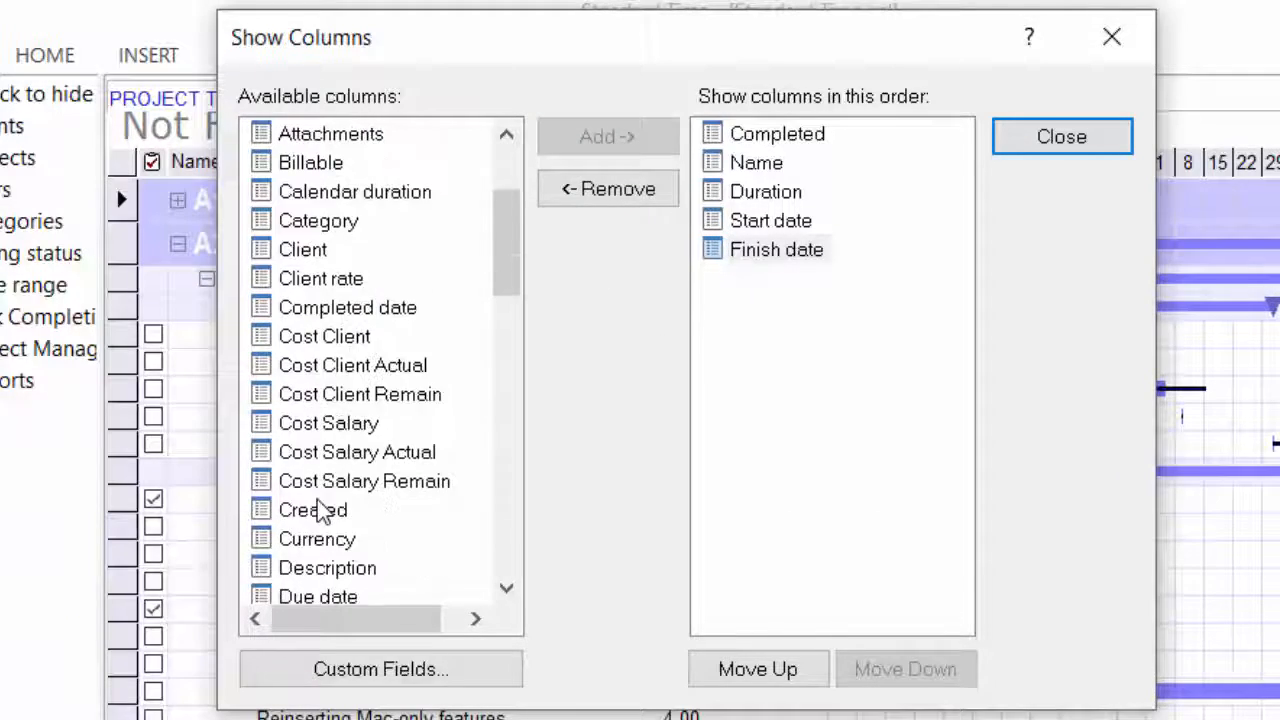
left_click(295, 423)
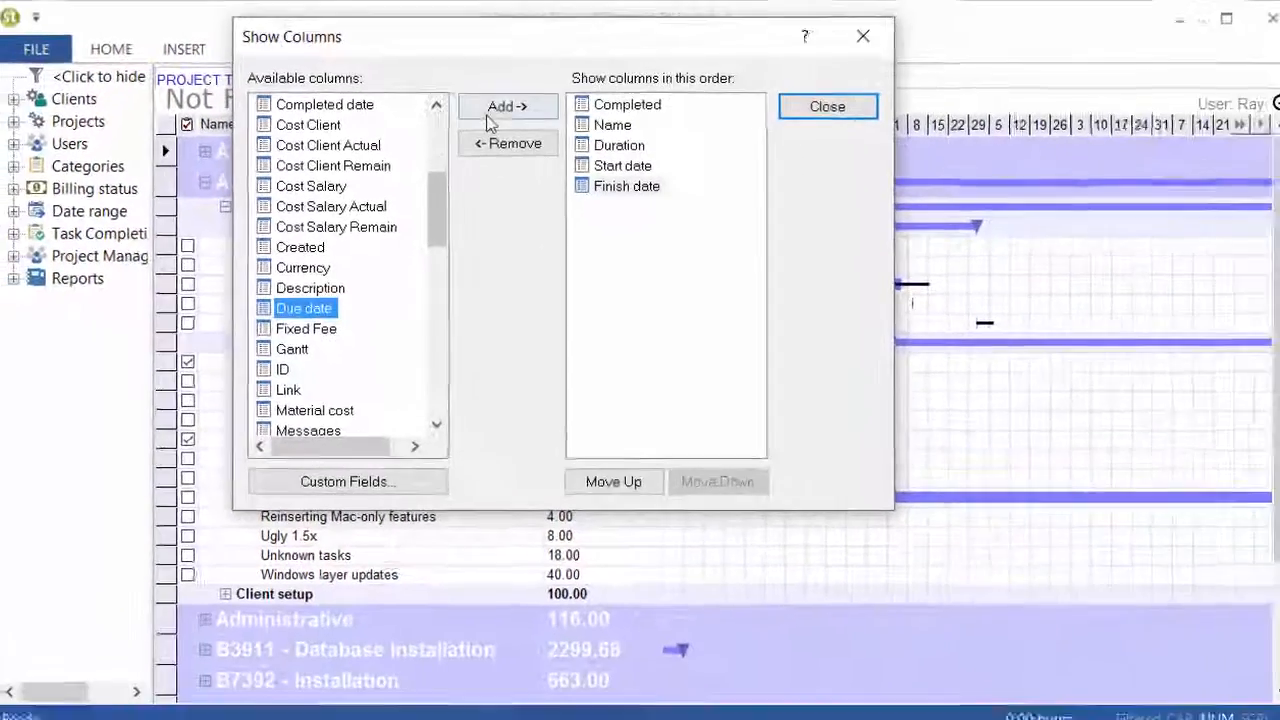
left_click(592, 148)
left_click(816, 110)
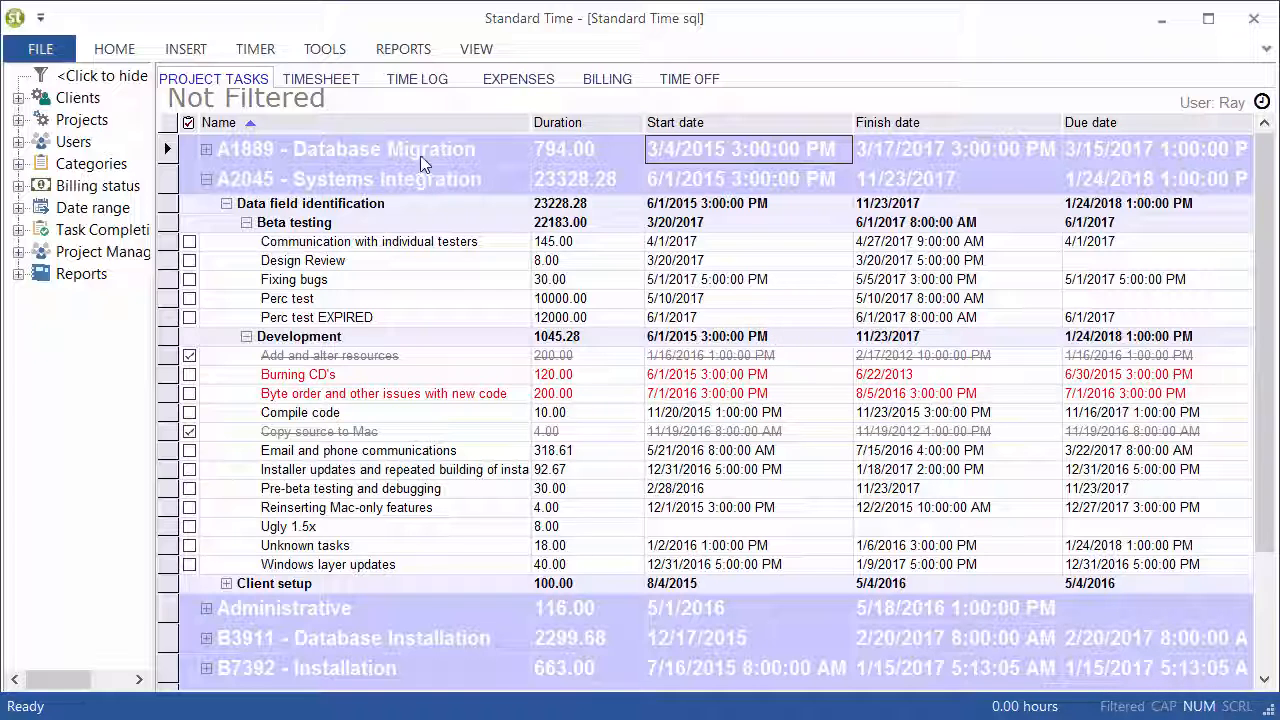
Look at the weekly timesheet and return to the project tasks
left_click(325, 82)
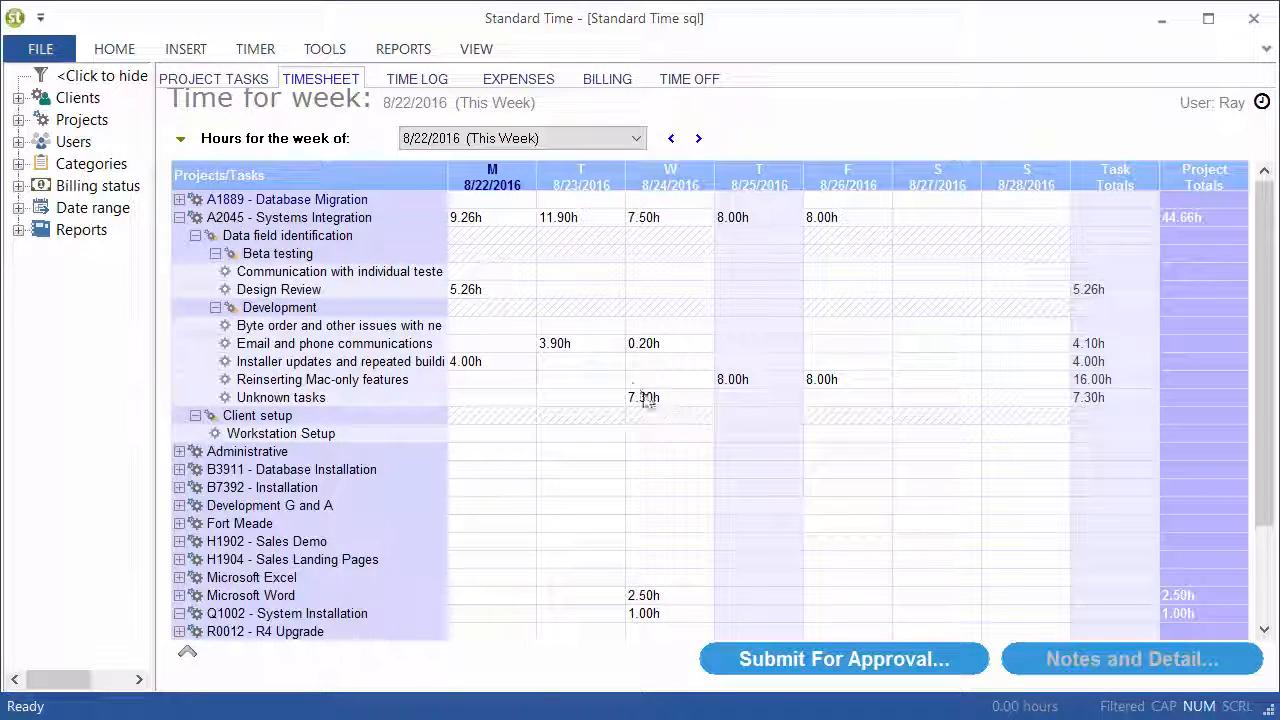
left_click(248, 79)
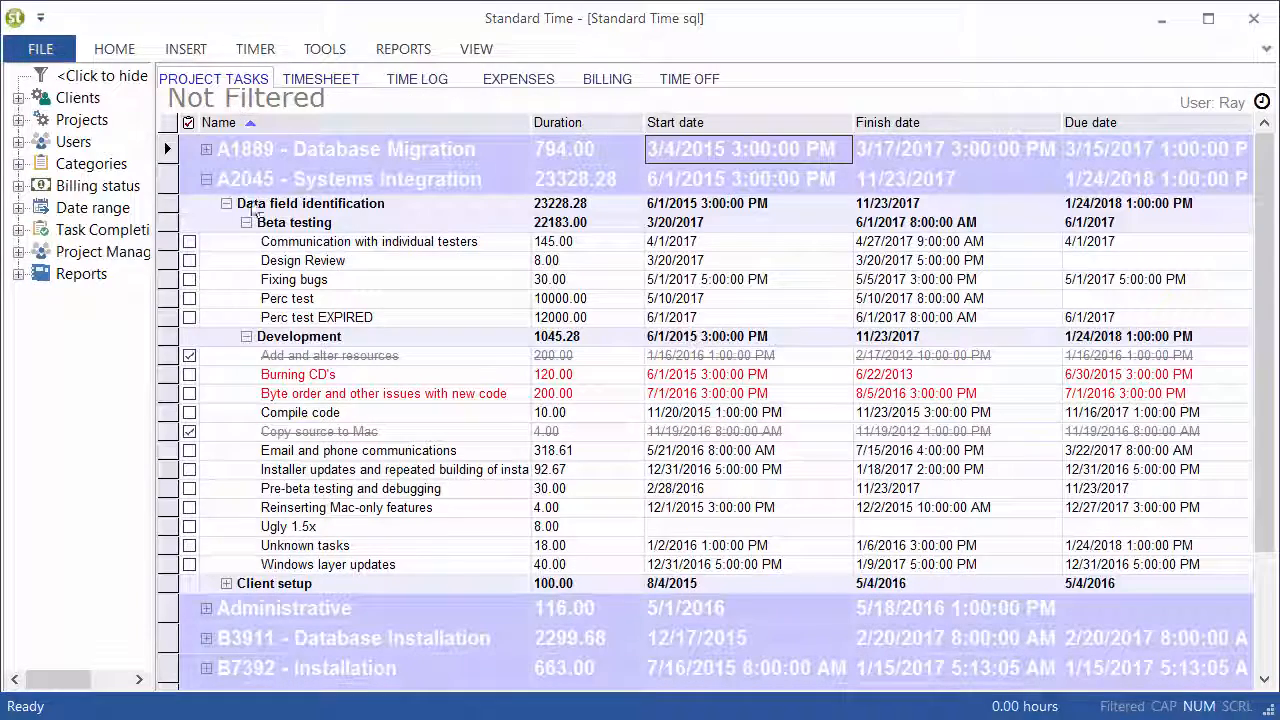
Review the available project task columns, including Link, Material cost, Messages, Predecessors and Project manager
left_click(476, 48)
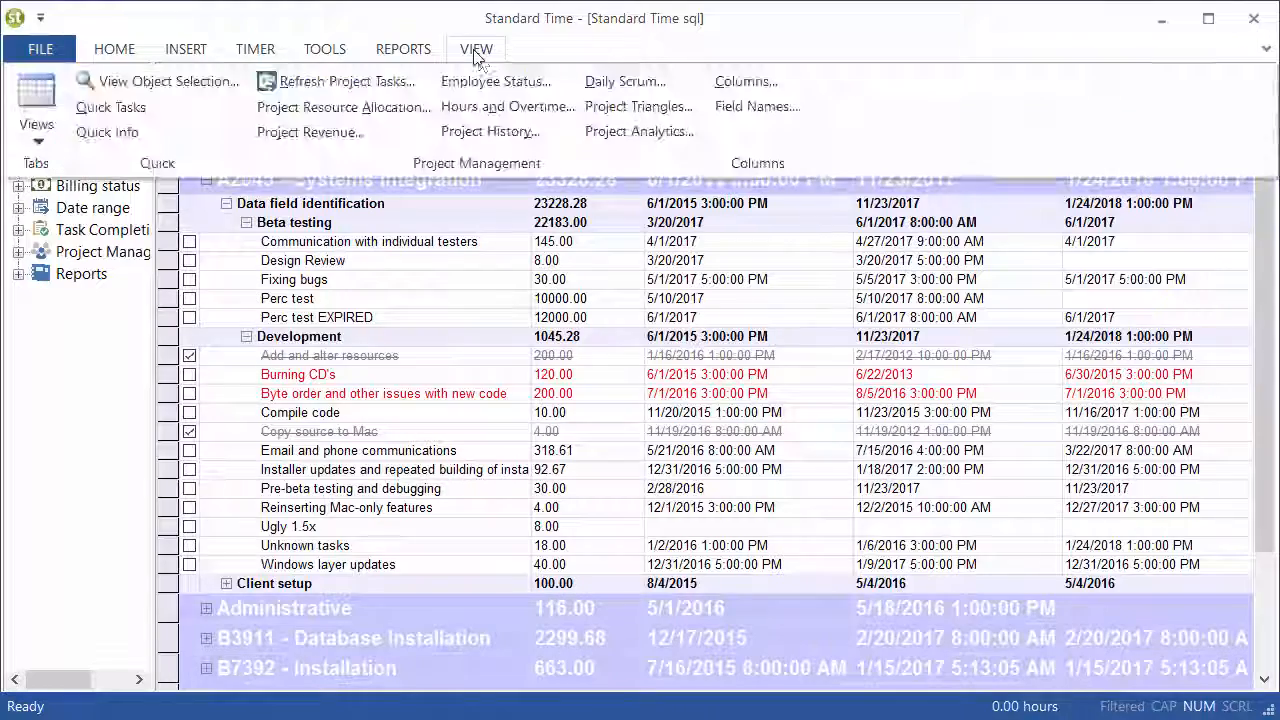
left_click(740, 88)
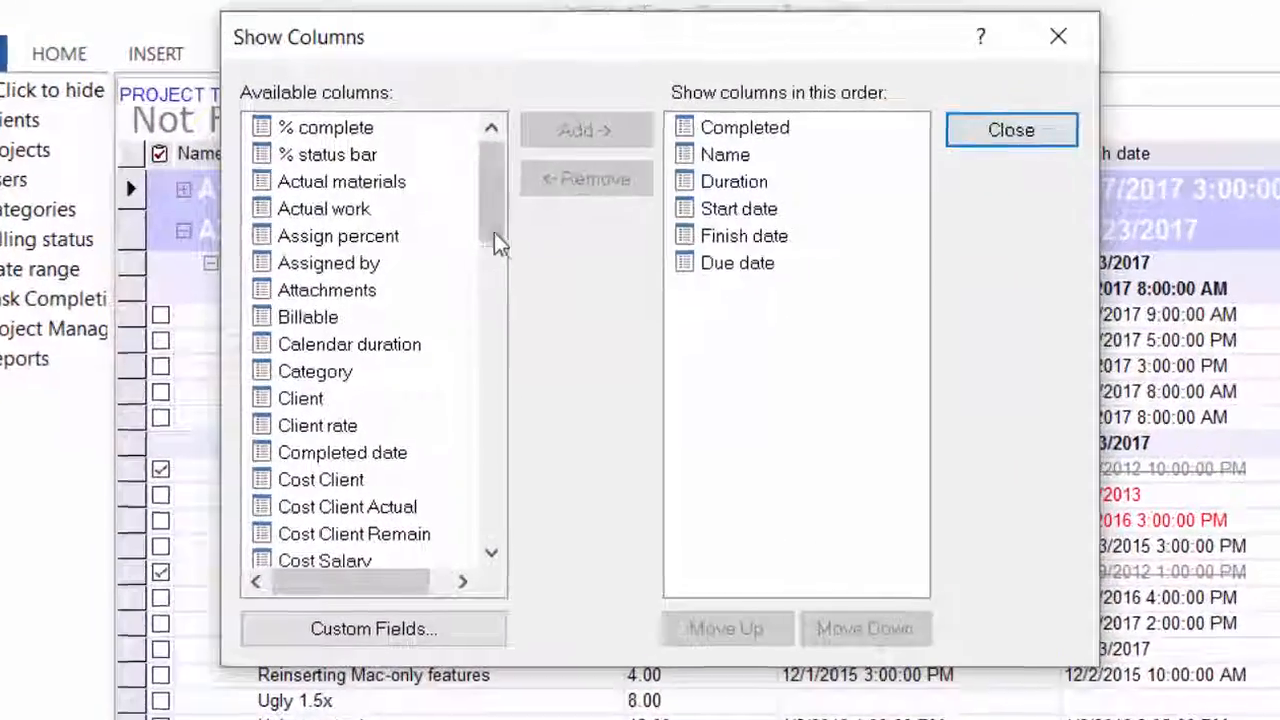
left_click_drag(433, 168, 440, 214)
left_click_drag(521, 305, 534, 373)
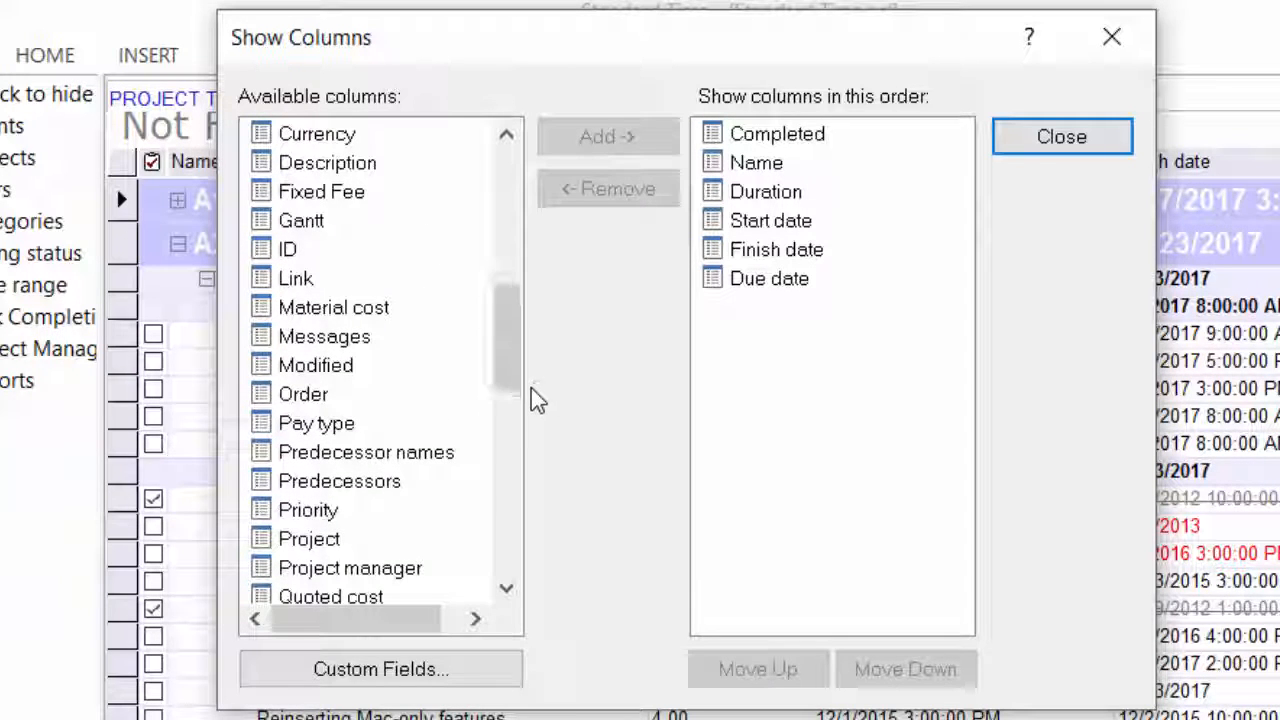
left_click(298, 280)
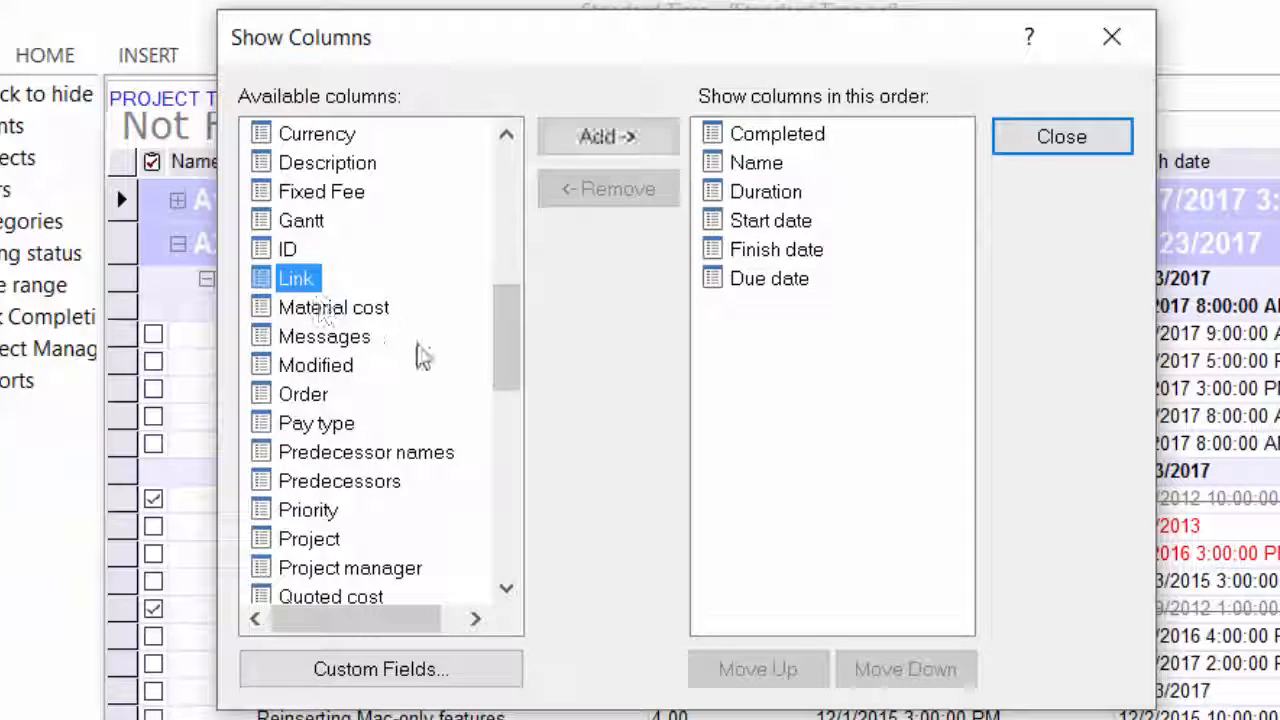
left_click(378, 310)
left_click(314, 338)
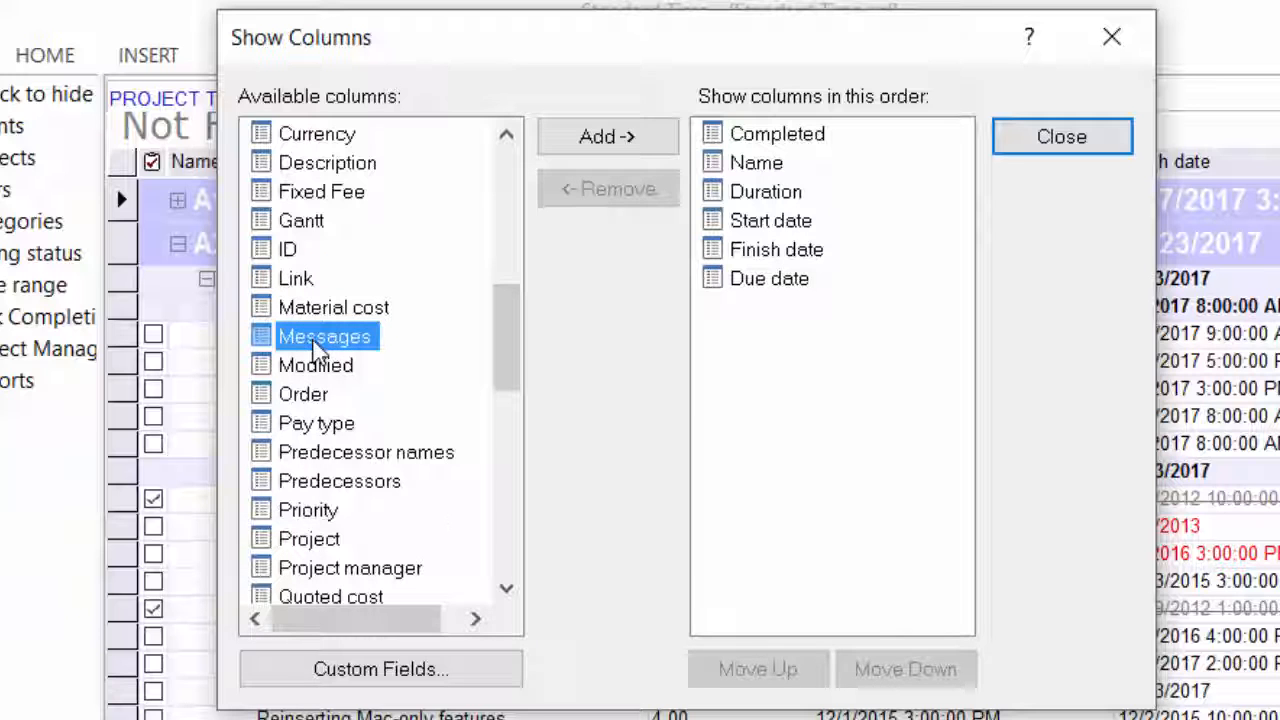
left_click(380, 482)
left_click_drag(500, 352, 520, 412)
left_click(311, 304)
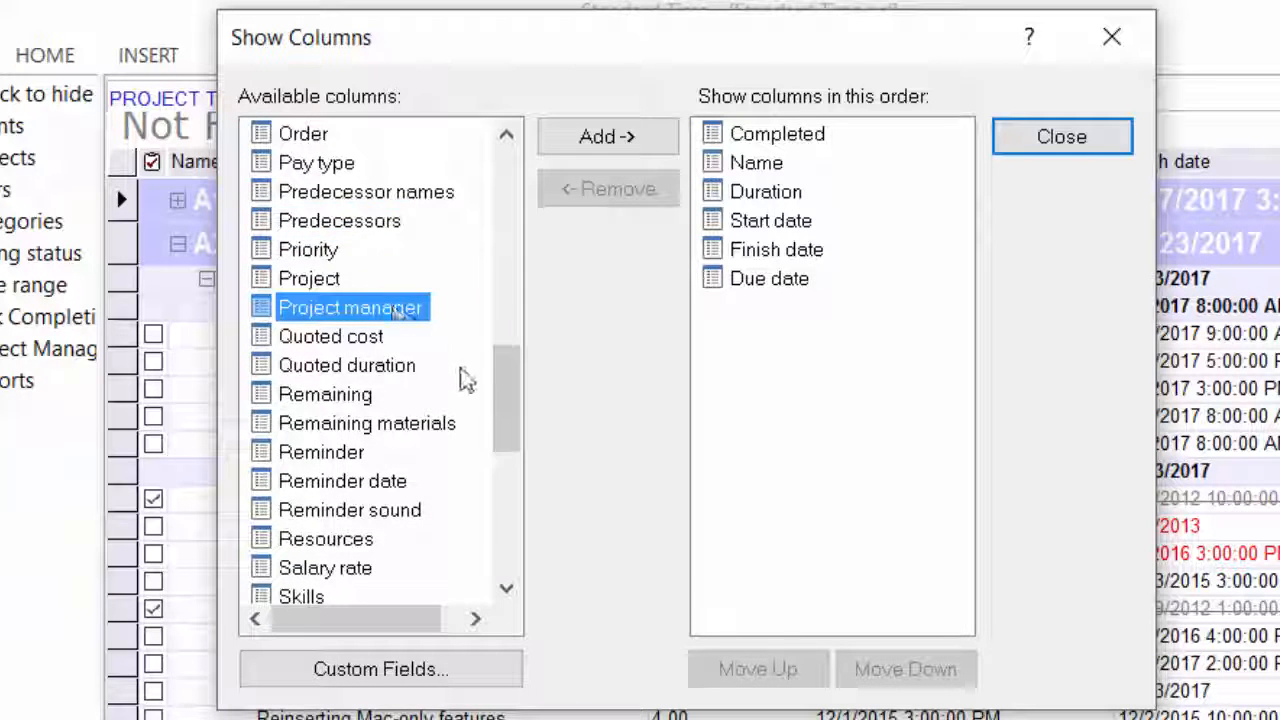
Review the remaining available columns, from Quoted cost, Resources and Skills to YTD Actual and the custom field Capitalizable, and close the column settings
left_click(338, 343)
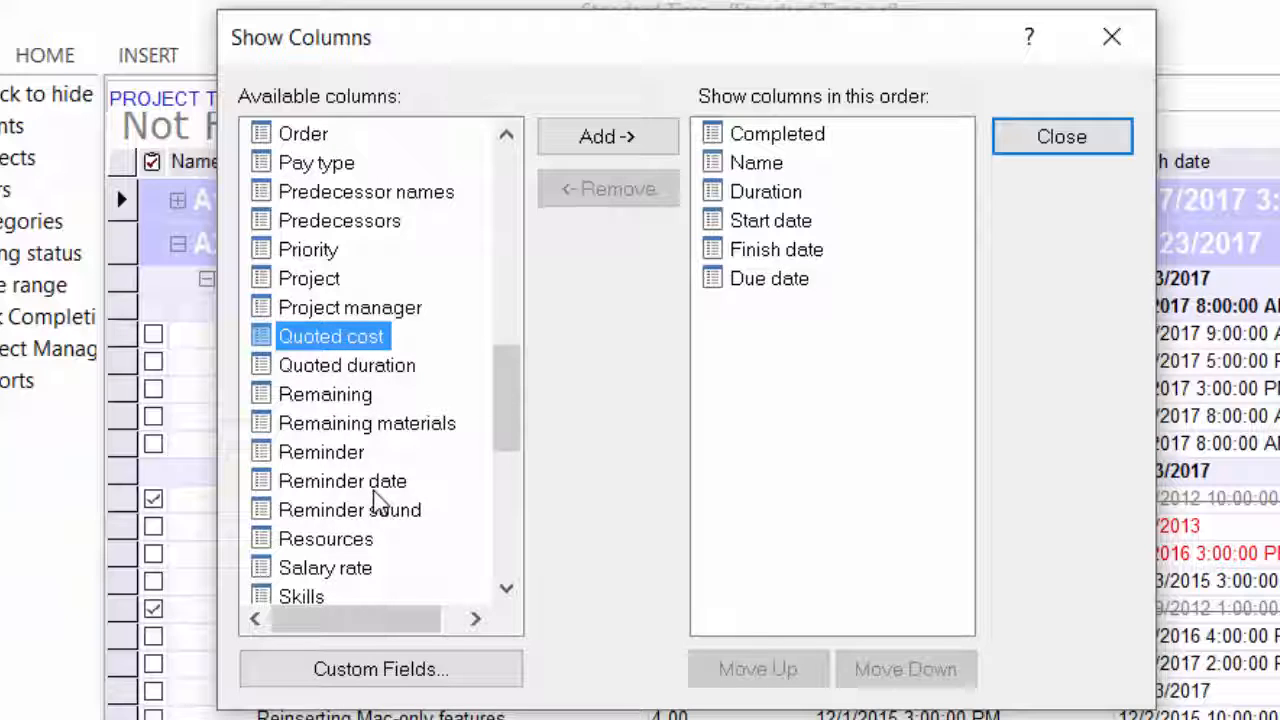
left_click(345, 540)
scroll(507, 438, "down", 4)
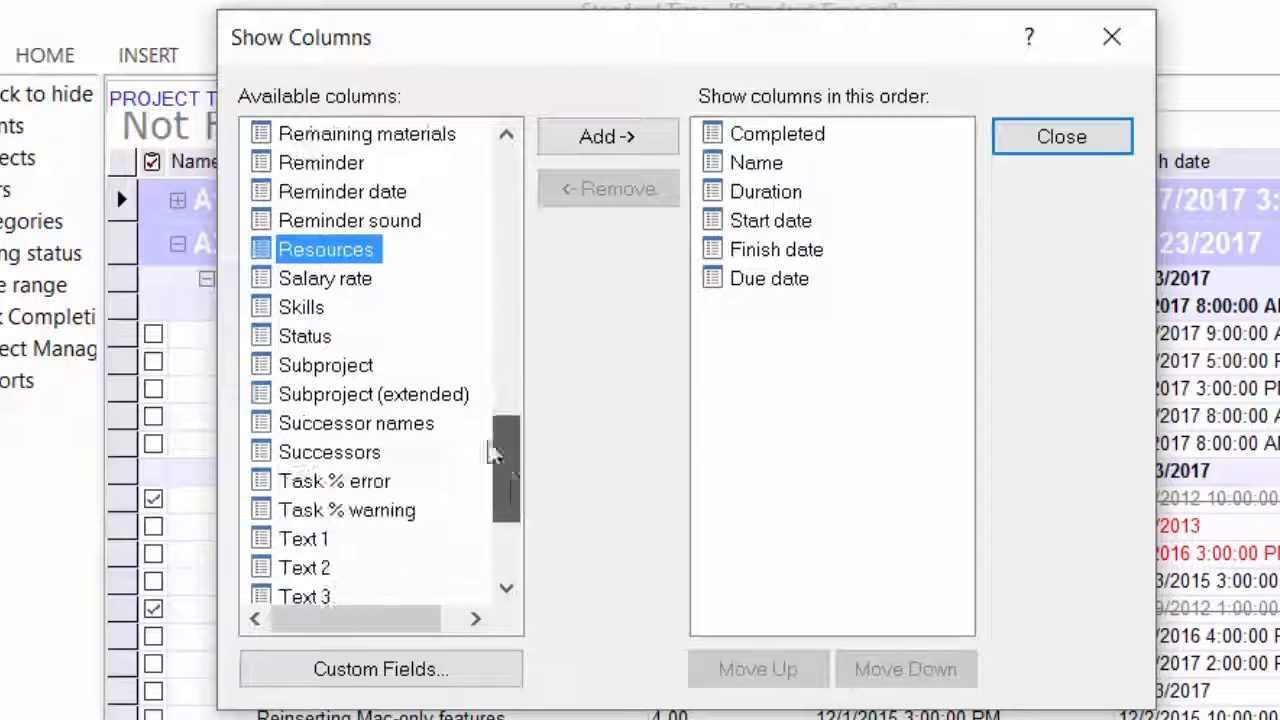
left_click(318, 309)
left_click(343, 484)
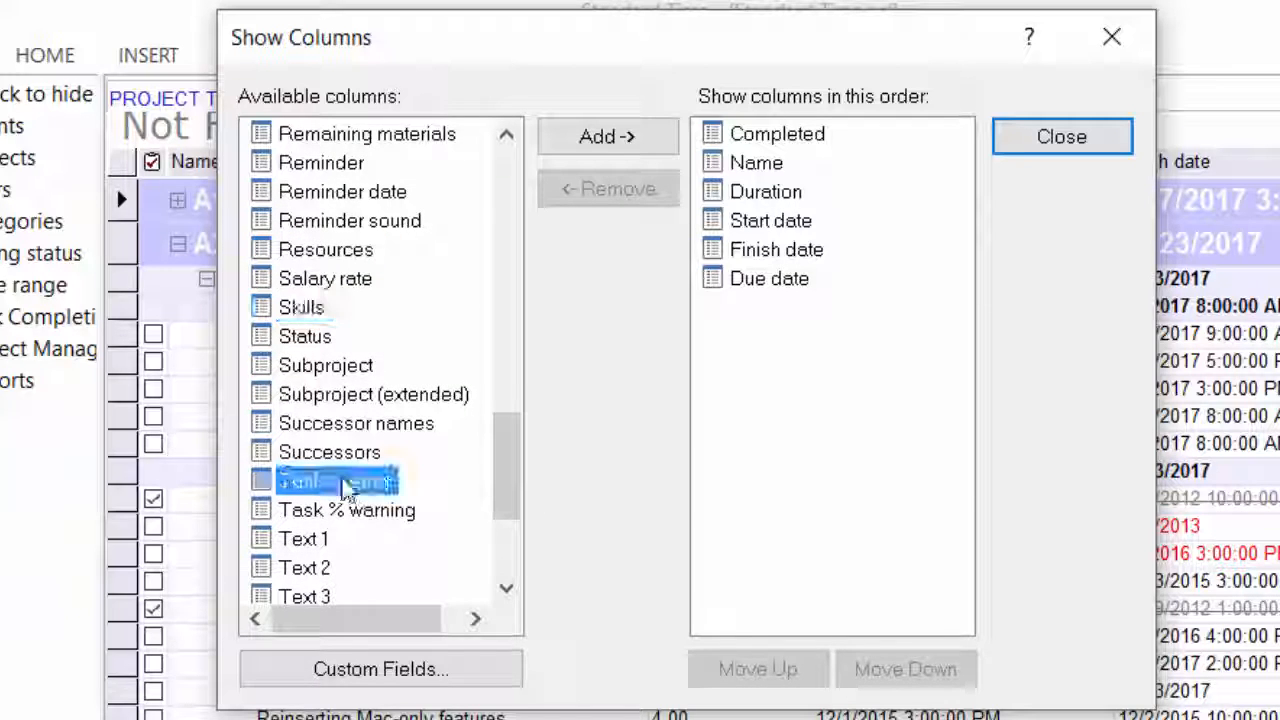
left_click_drag(510, 483, 517, 557)
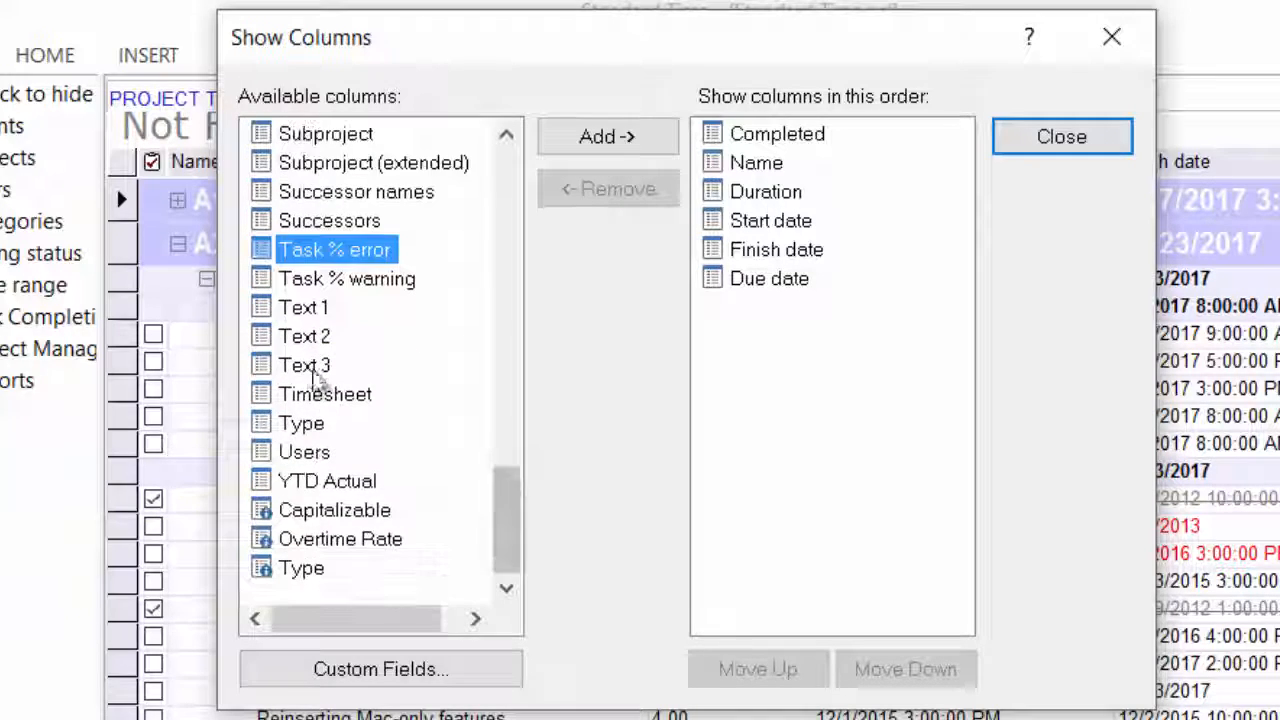
left_click(305, 366)
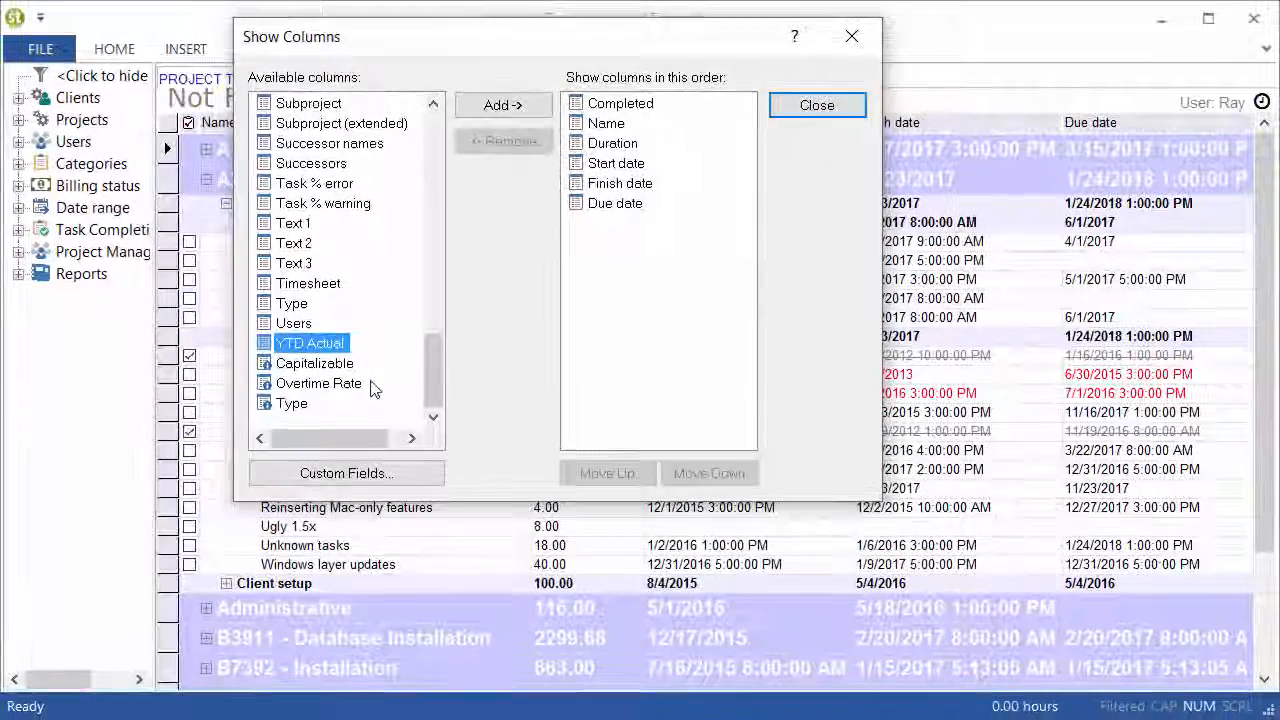
left_click(335, 368)
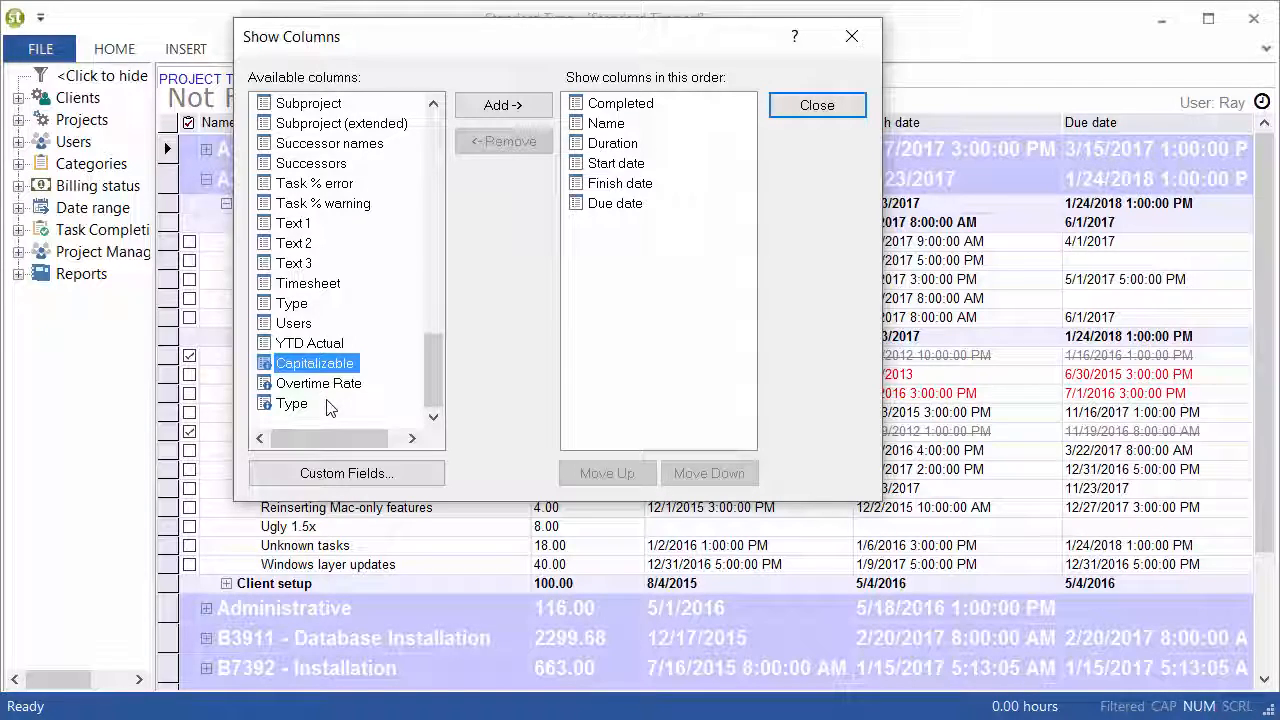
left_click(817, 105)
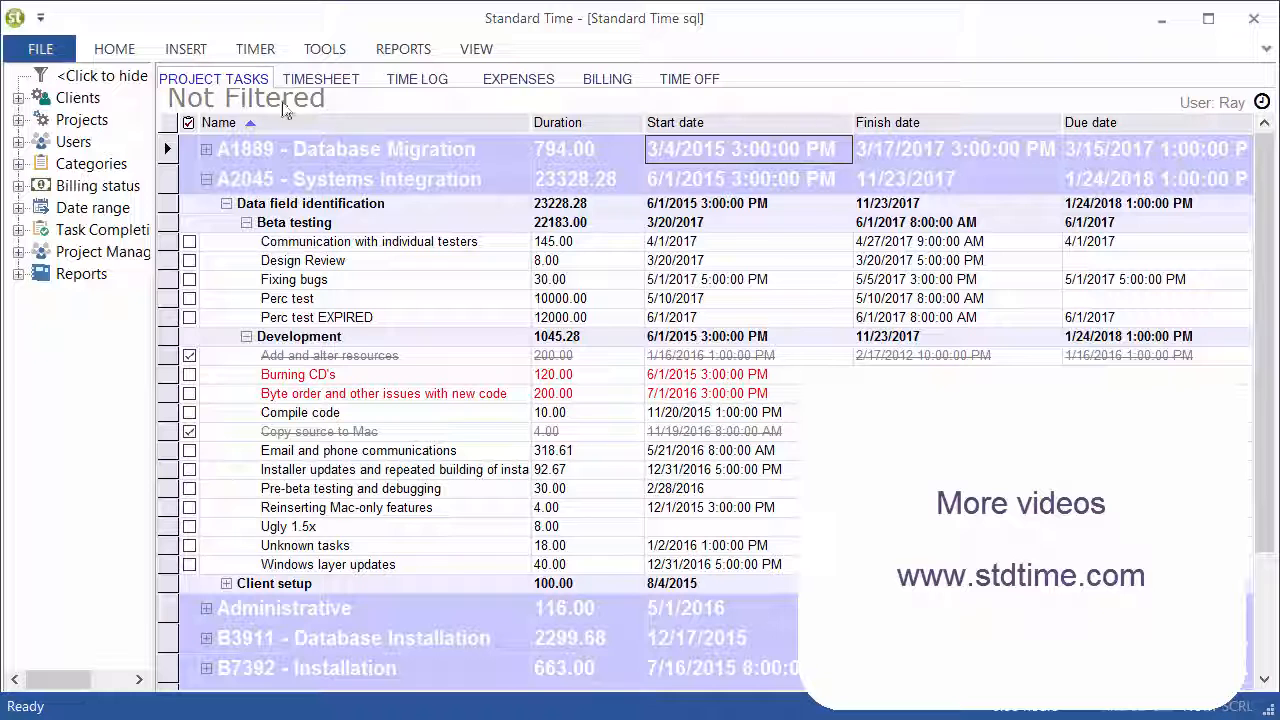
Switch from the project tasks to the weekly timesheet
left_click(307, 85)
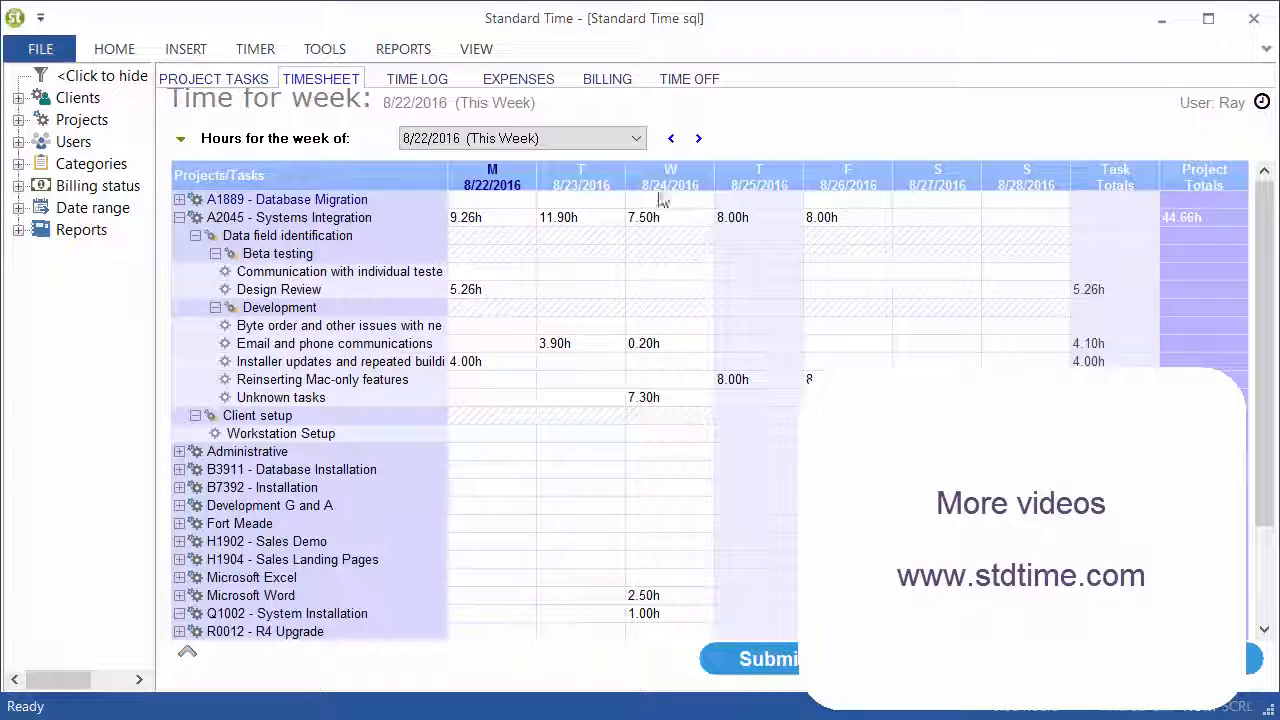